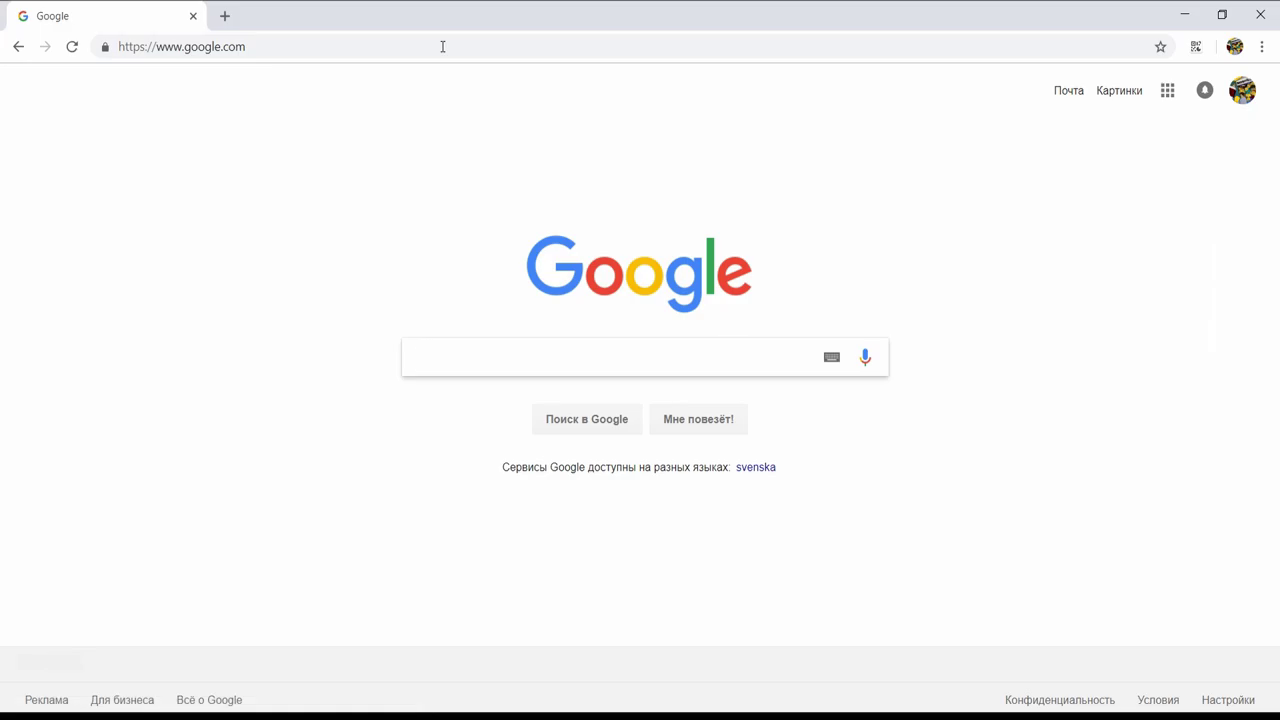
Search Google for 'davinci' and open Blackmagic Design's DaVinci Resolve page, down to the download cards
text(davinci)
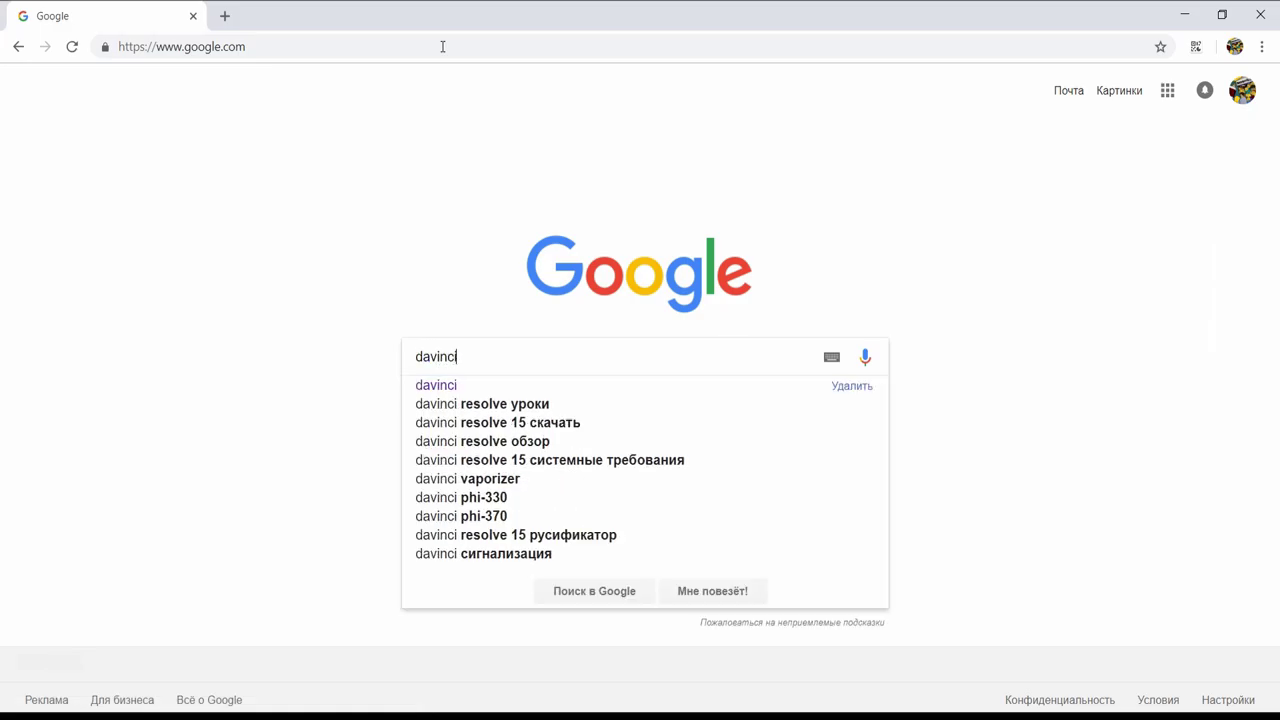
key(Return)
click(222, 226)
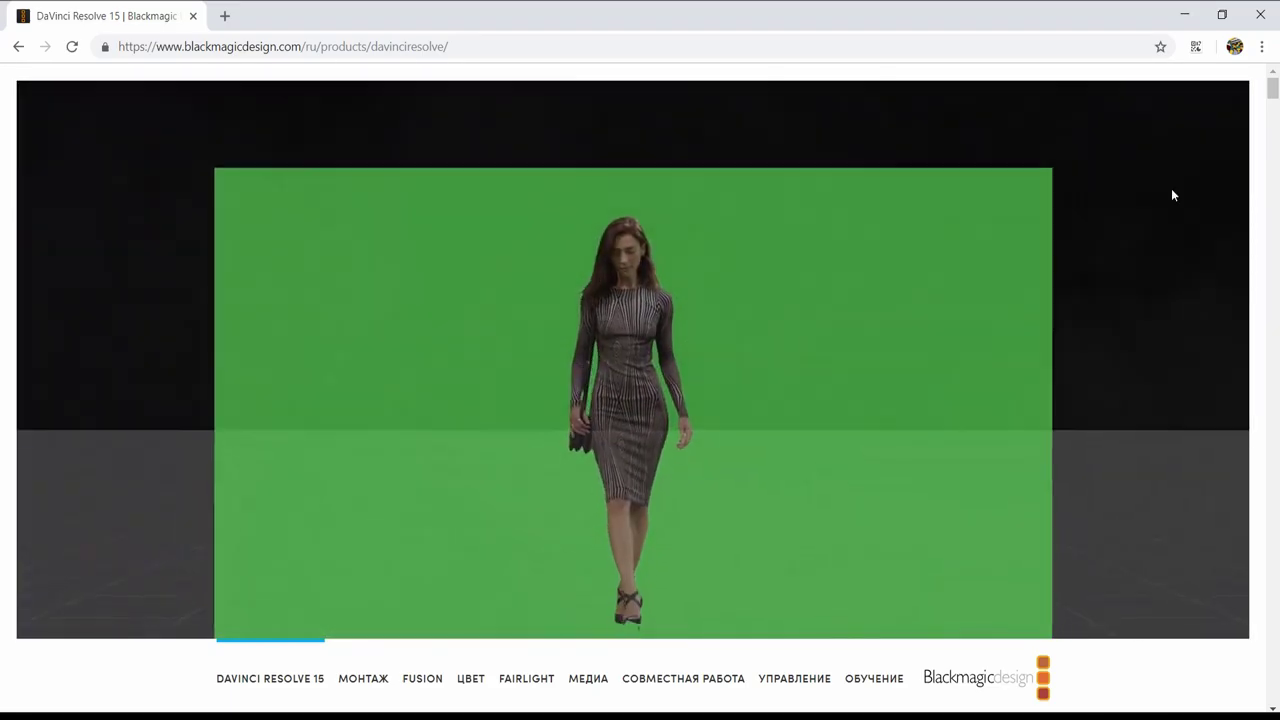
scroll(1277, 154, down, 5)
scroll(1277, 154, down, 10)
scroll(1277, 154, down, 10)
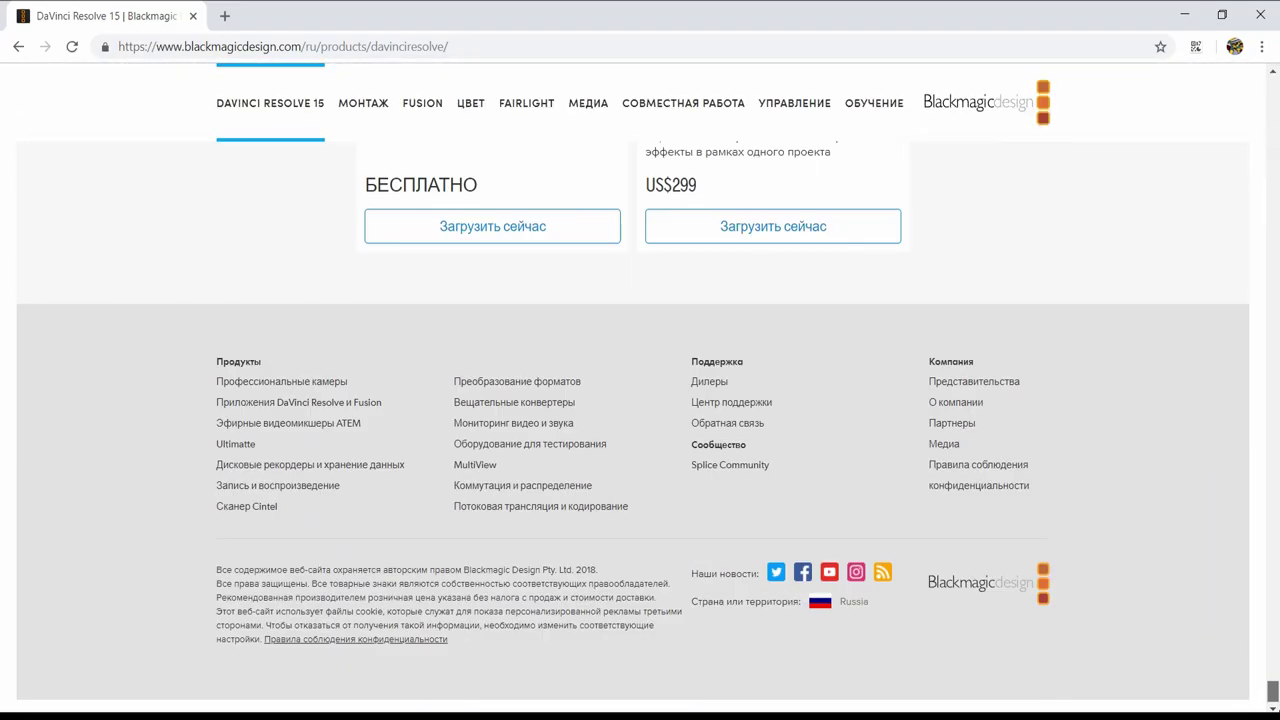
scroll(590, 412, up, 3)
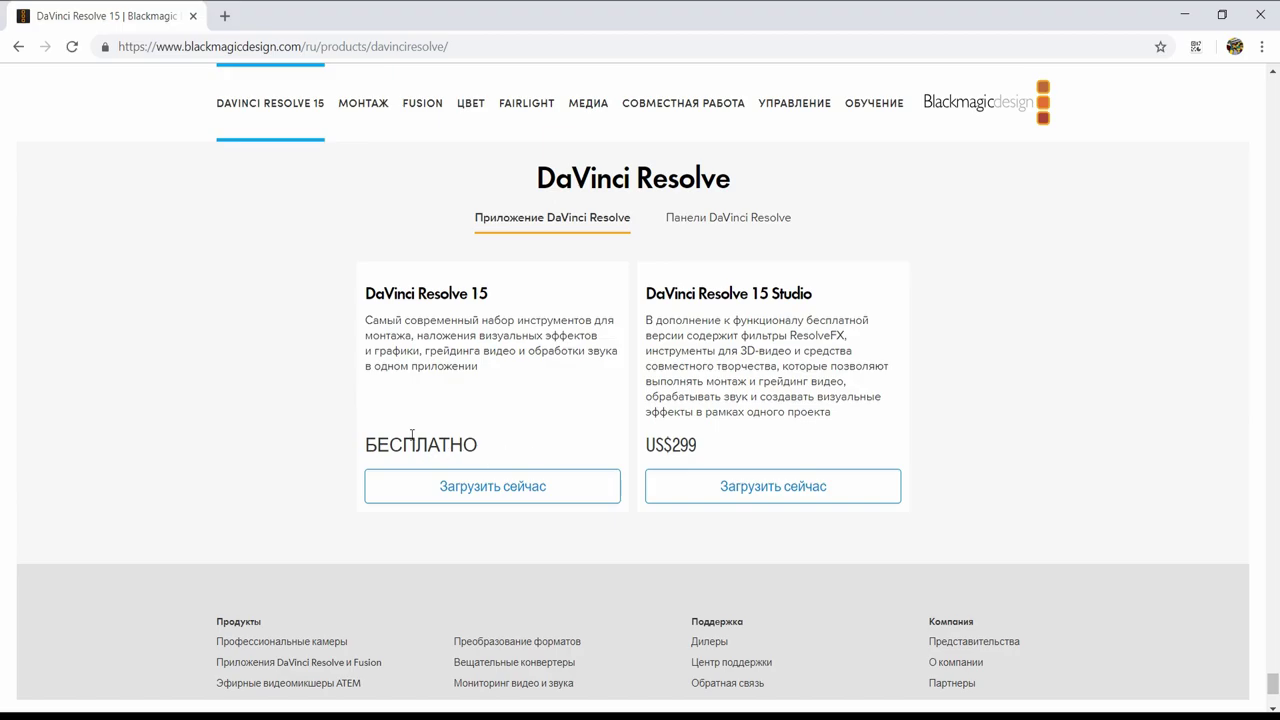
Start the free DaVinci Resolve 15 download and choose the Windows version
click(469, 497)
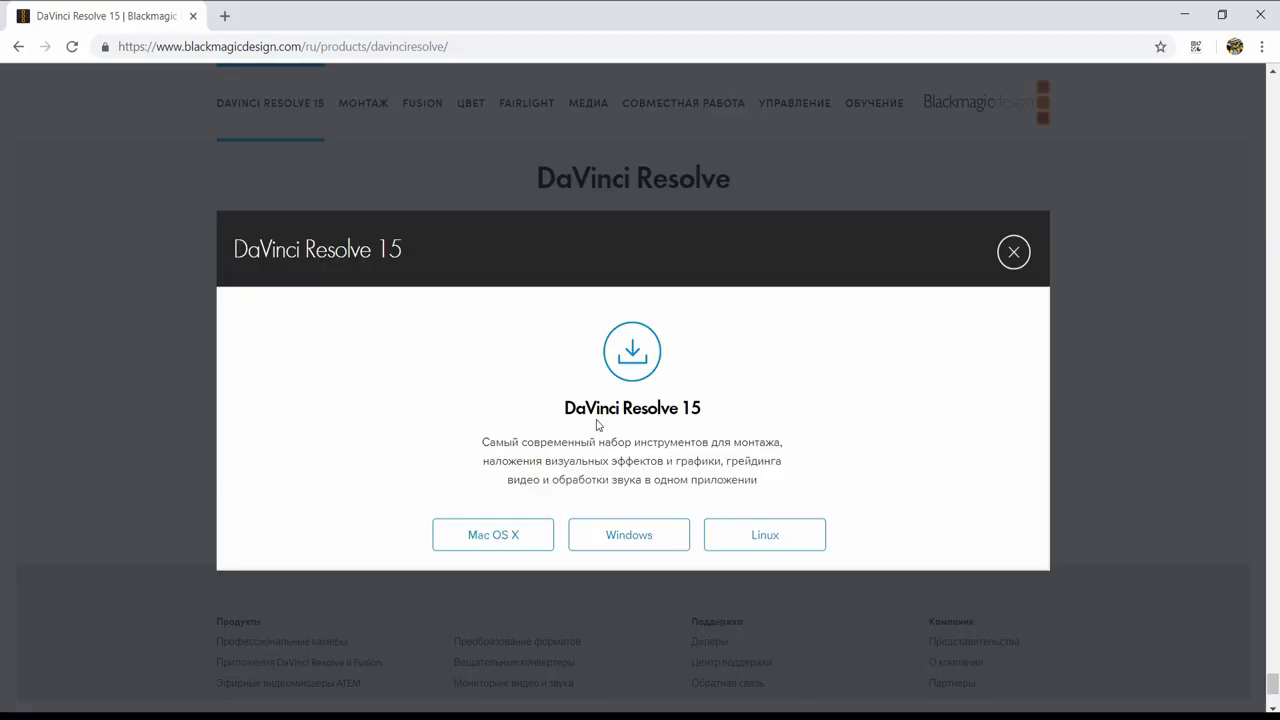
click(601, 538)
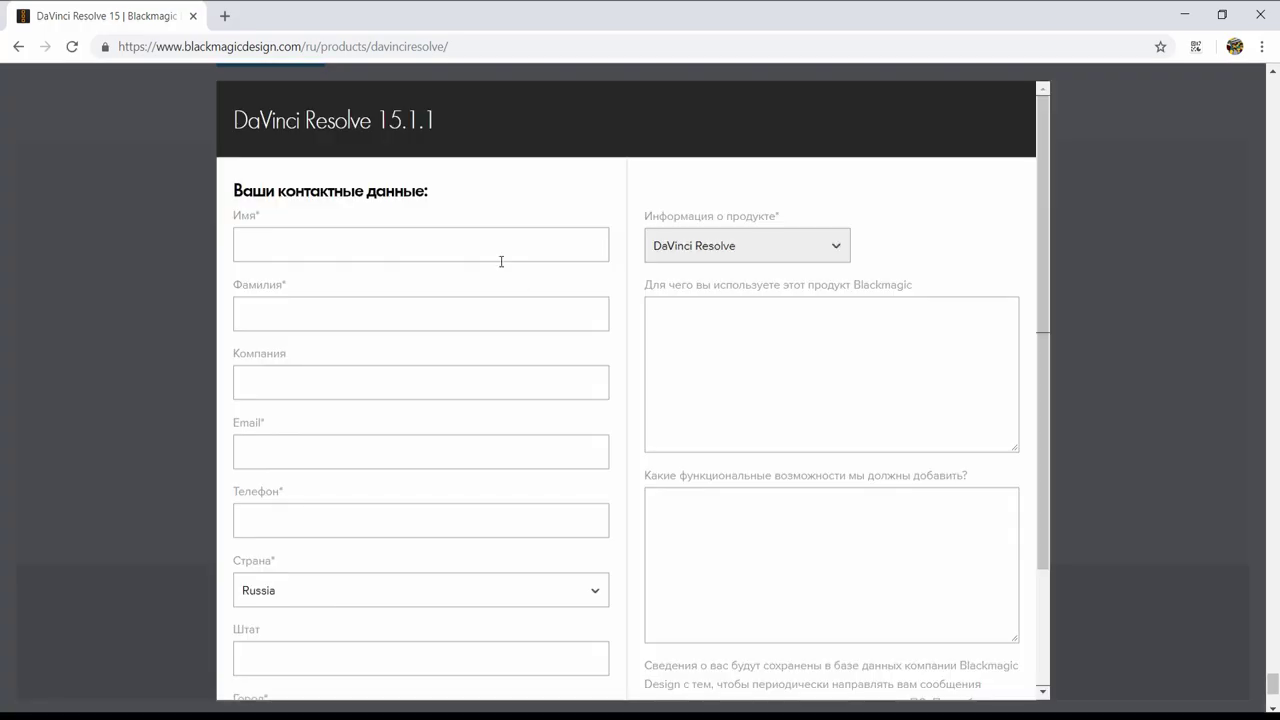
drag(243, 196, 428, 194)
click(470, 197)
Set the registration form's country to Peru
scroll(315, 480, down, 1)
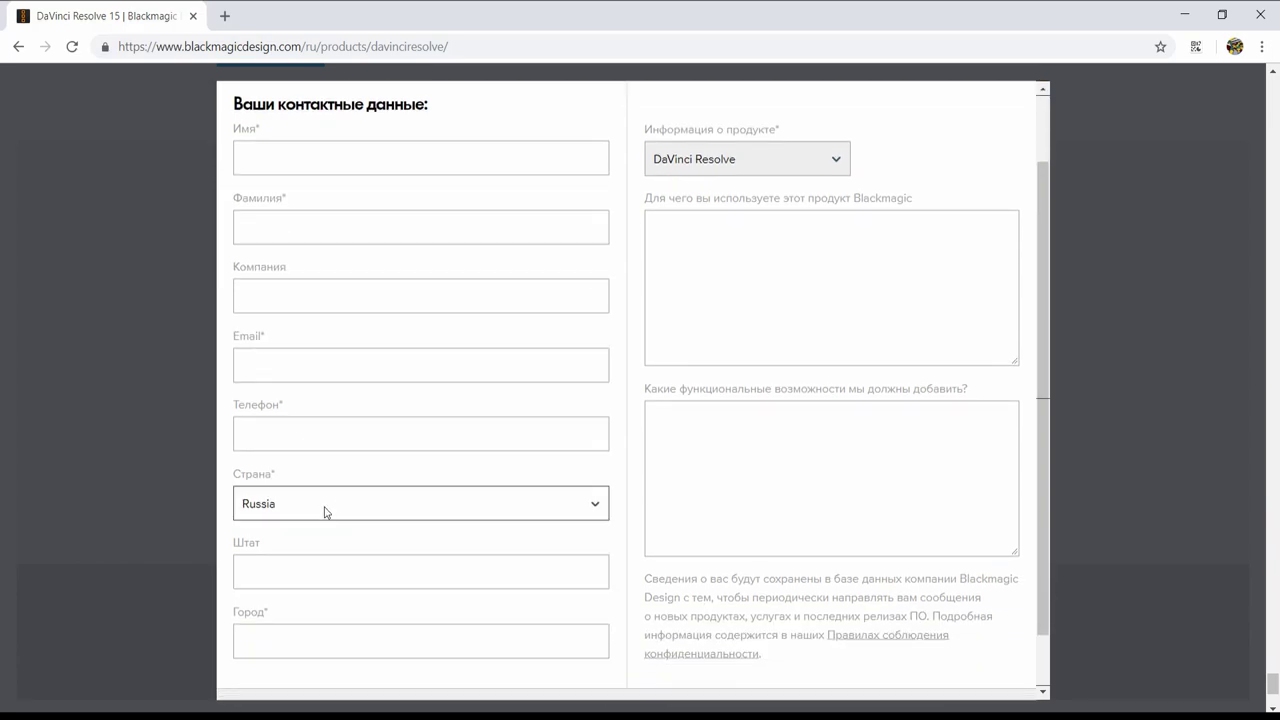
click(325, 512)
click(265, 318)
scroll(390, 206, down, 1)
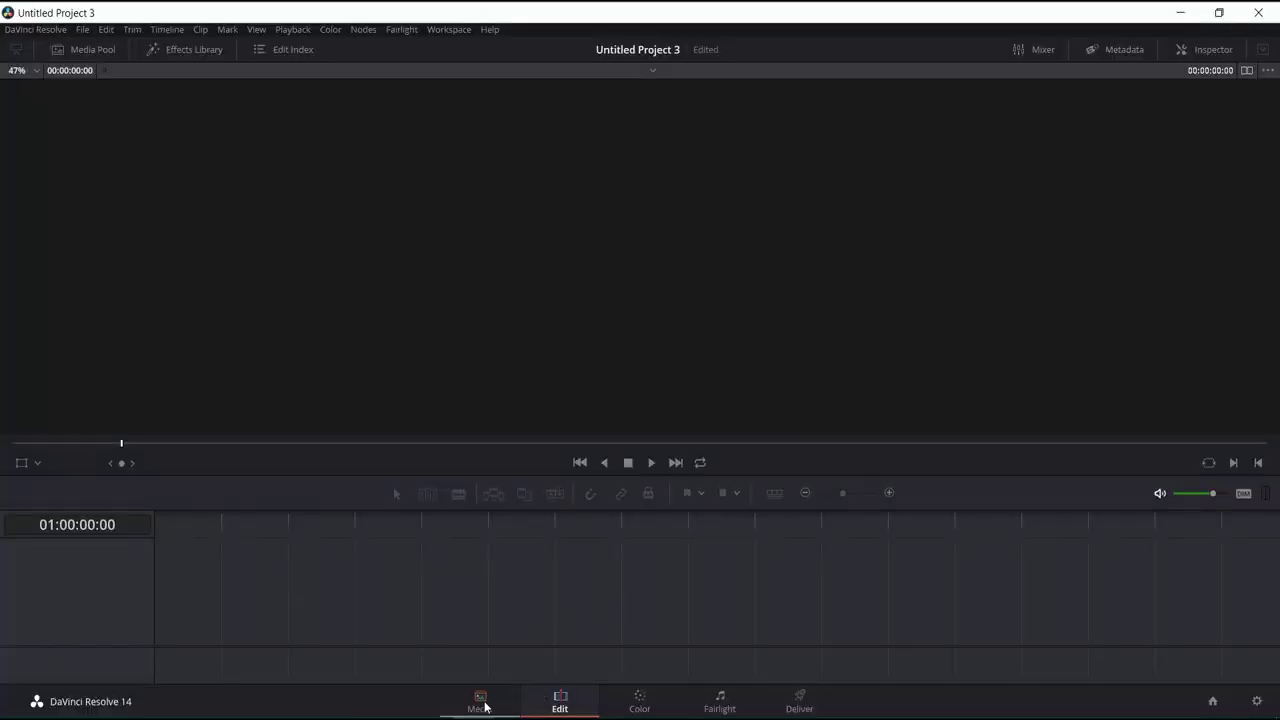
Visit the Media, Edit, Color, Fairlight and Deliver pages in turn, then return to Media
click(482, 705)
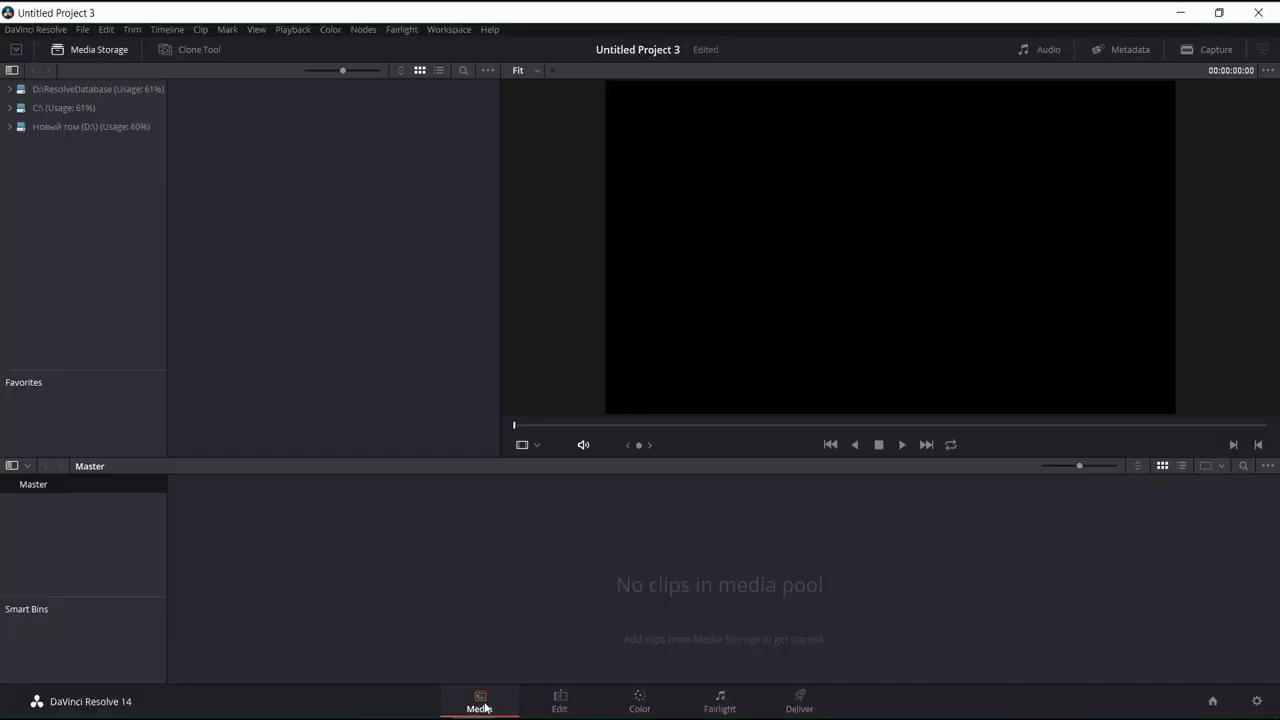
click(562, 698)
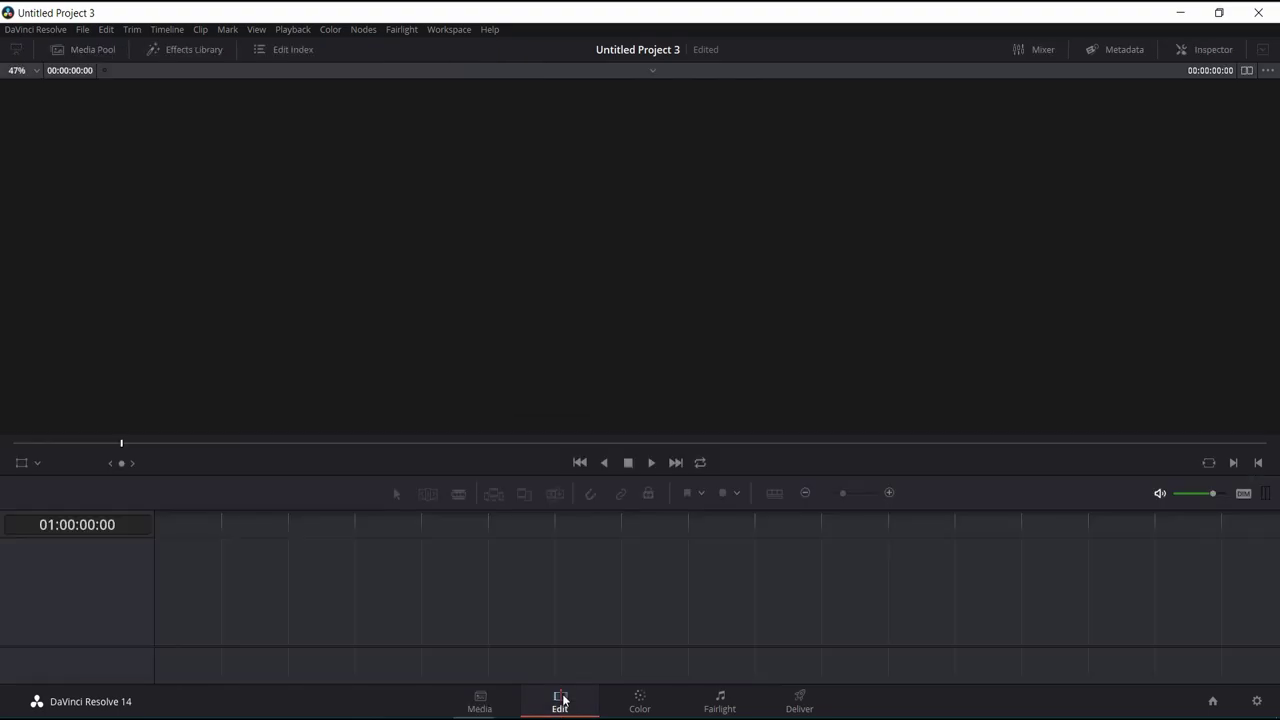
click(638, 700)
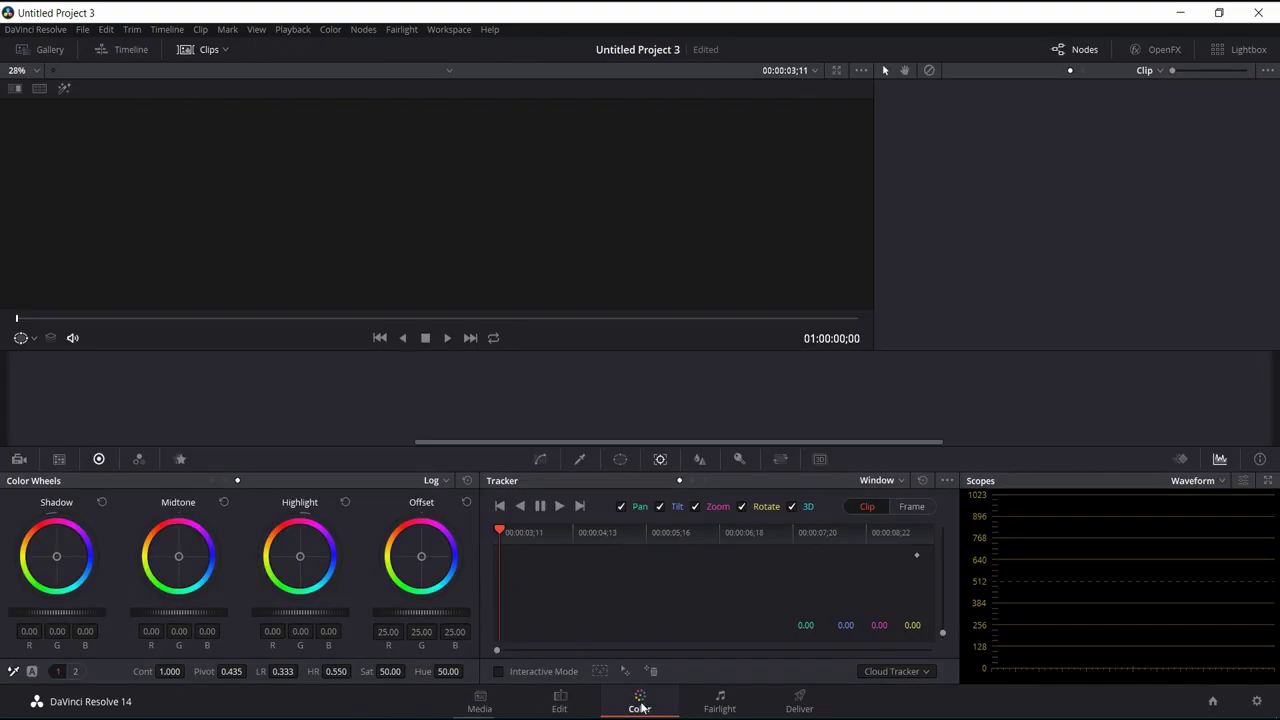
click(726, 709)
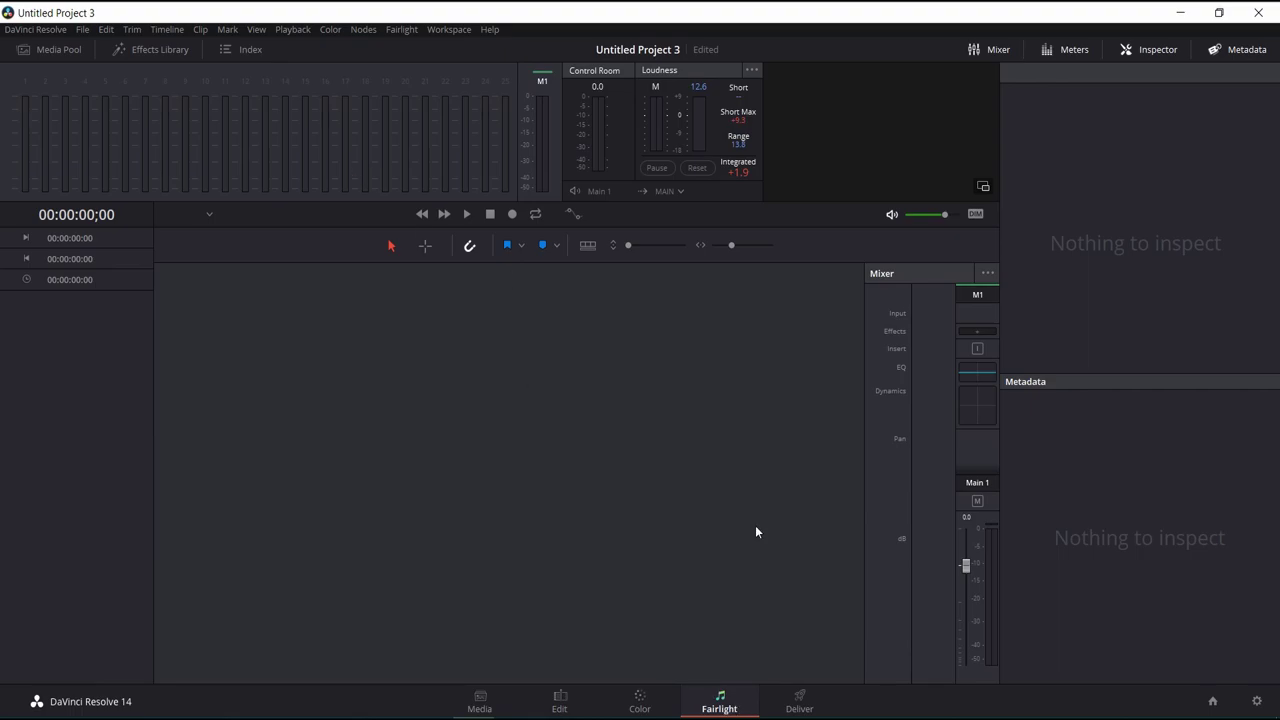
click(805, 702)
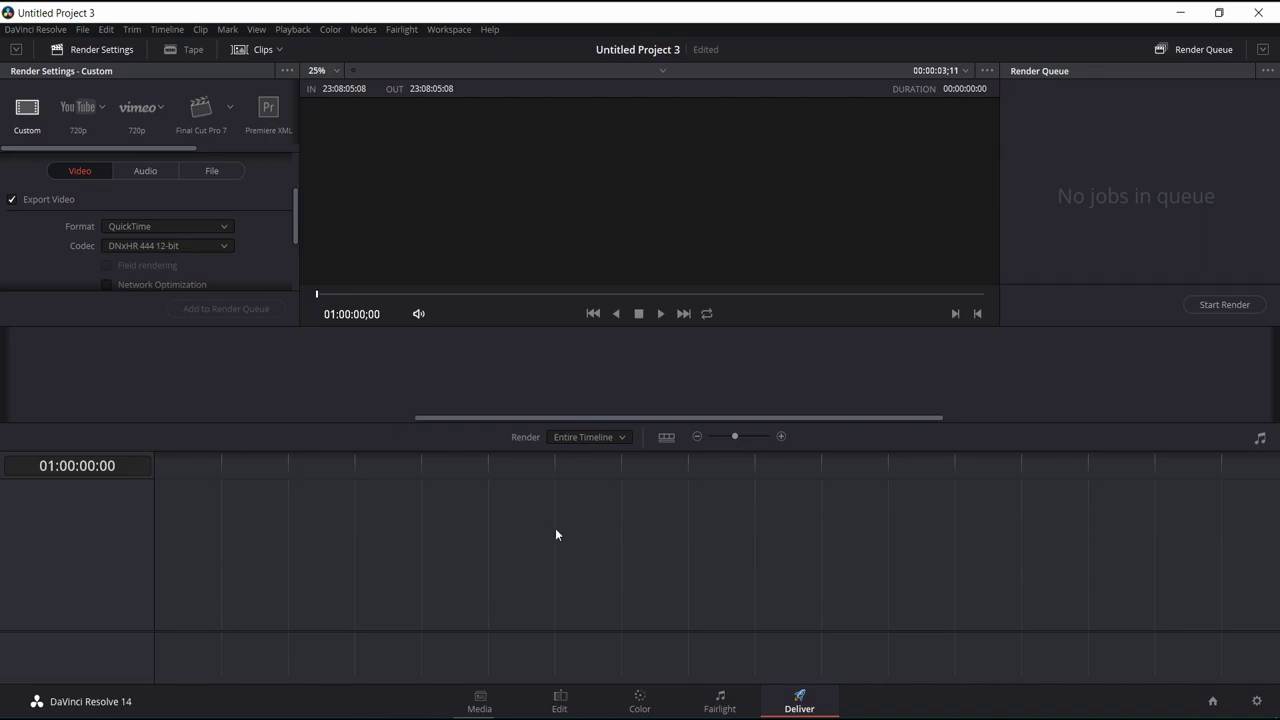
click(484, 703)
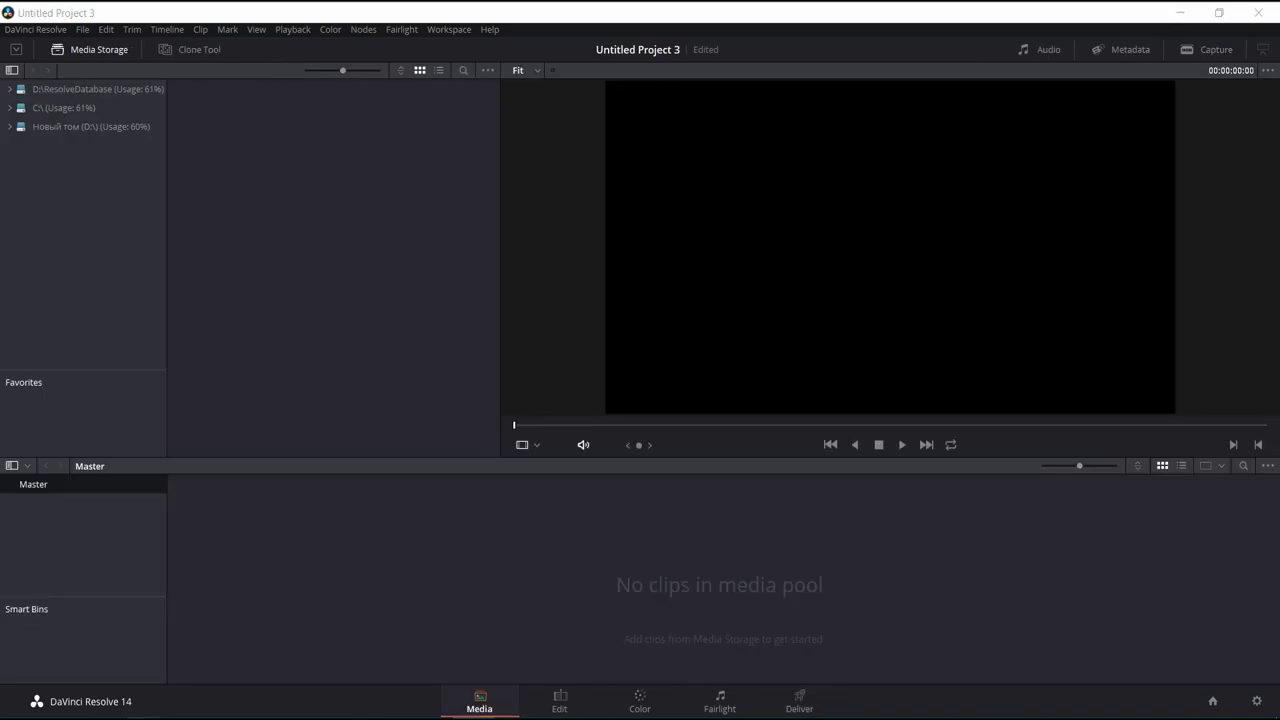
Import clip C0905 from Explorer into the media pool and change the project frame rate to match it
mouse_move(134, 708)
click(106, 666)
drag(182, 111, 476, 700)
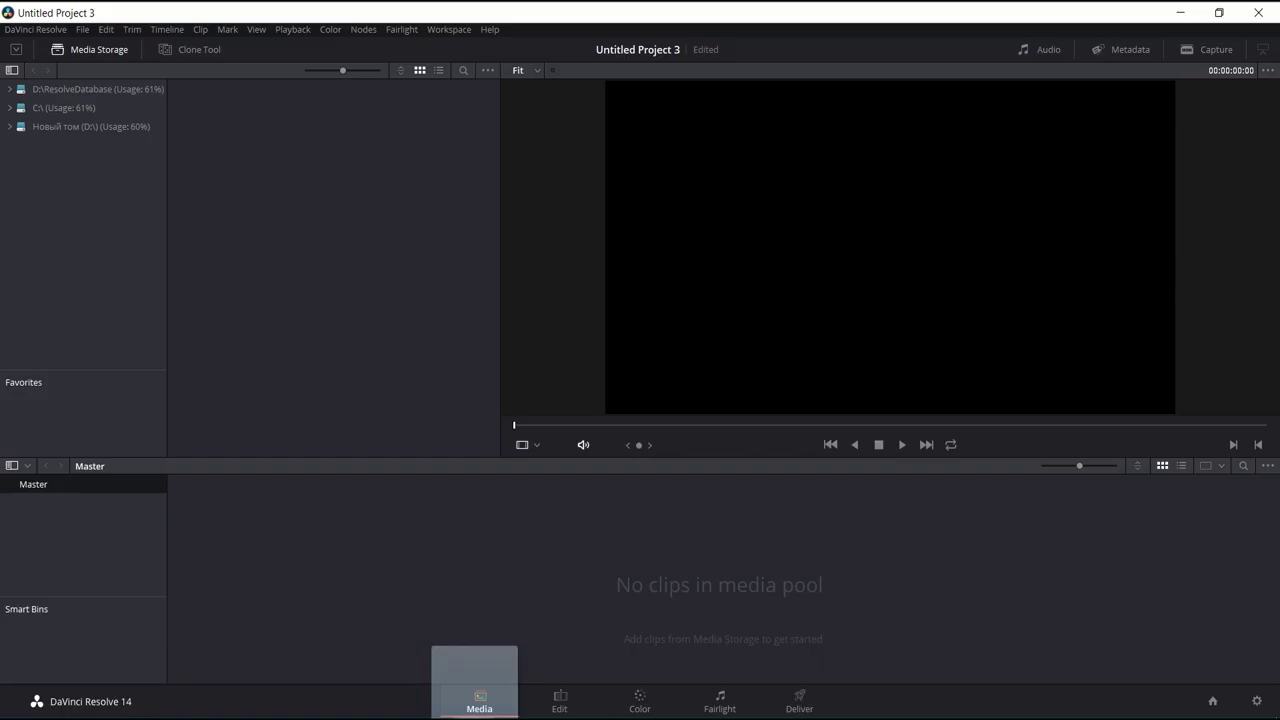
drag(476, 700, 349, 558)
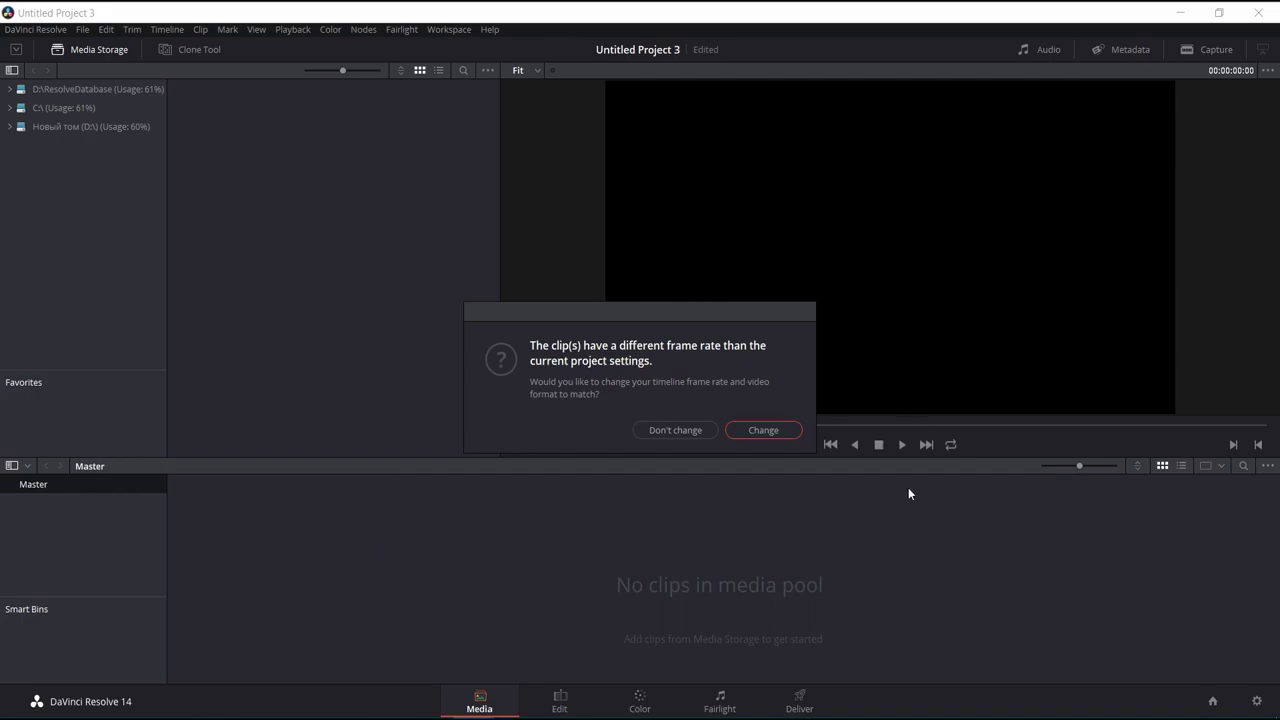
click(760, 431)
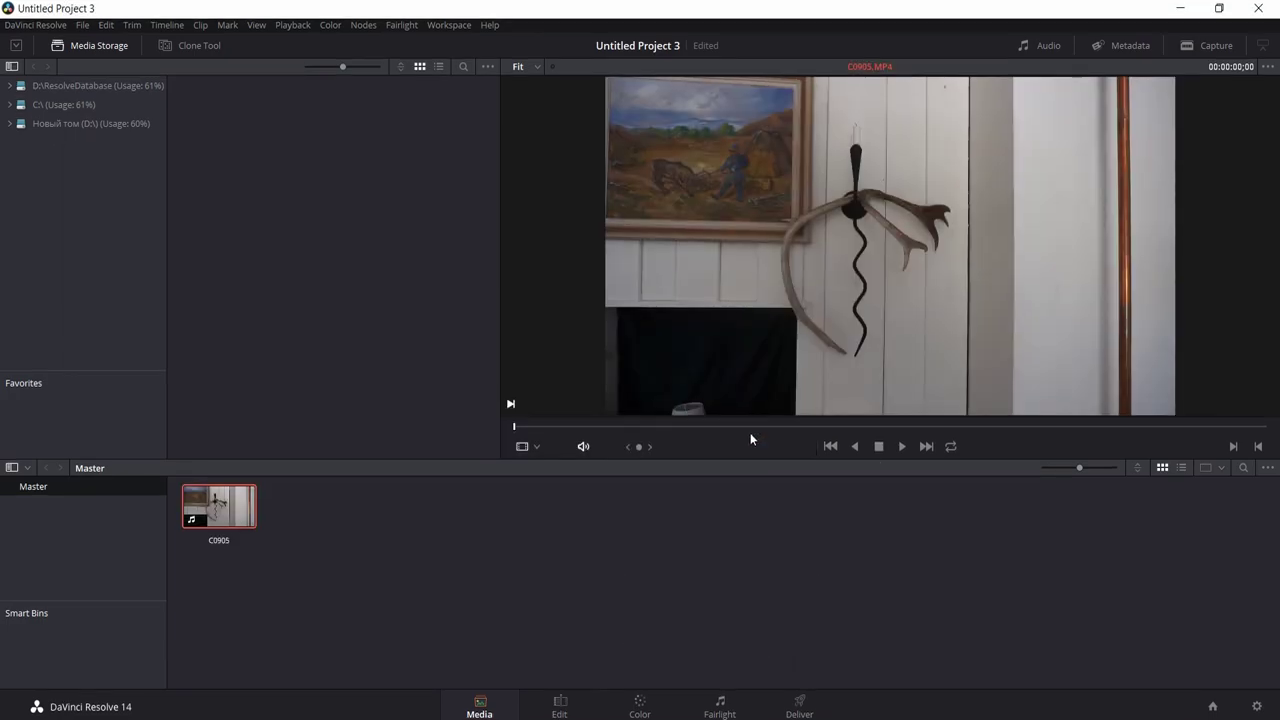
Play and scrub clip C0905 in the viewer to preview the shaky footage
key(space)
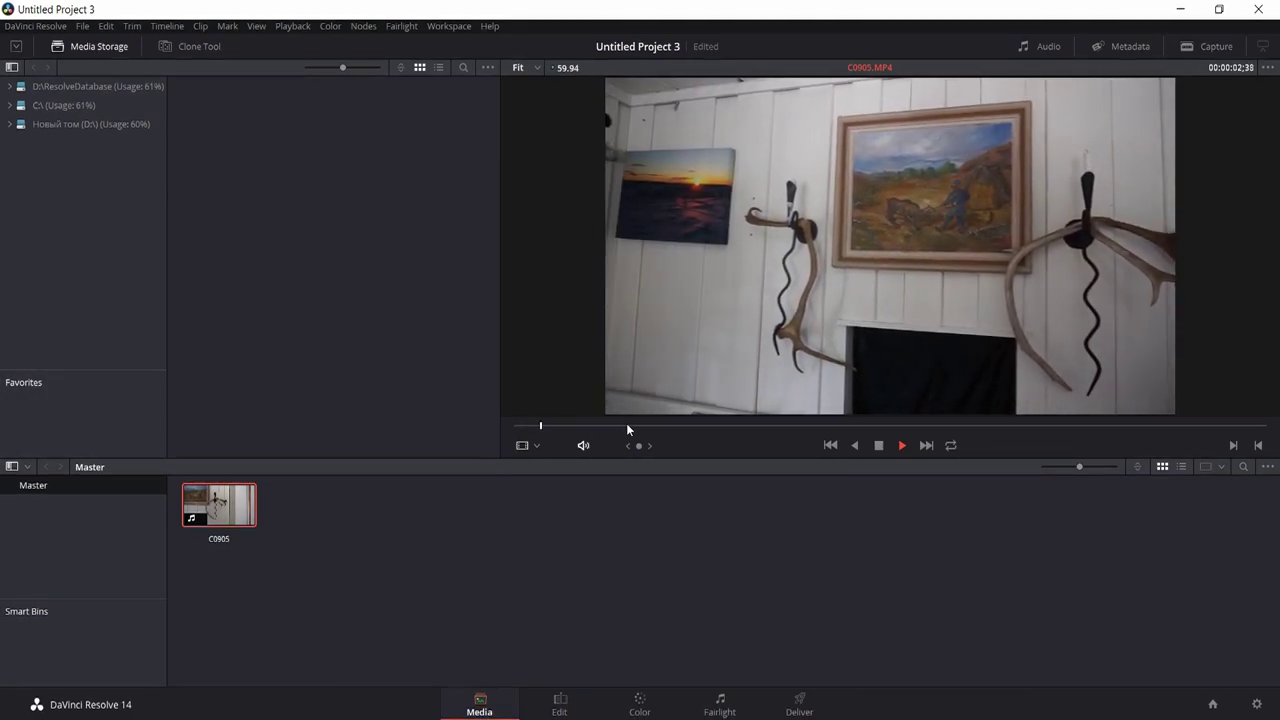
click(640, 426)
drag(642, 425, 580, 426)
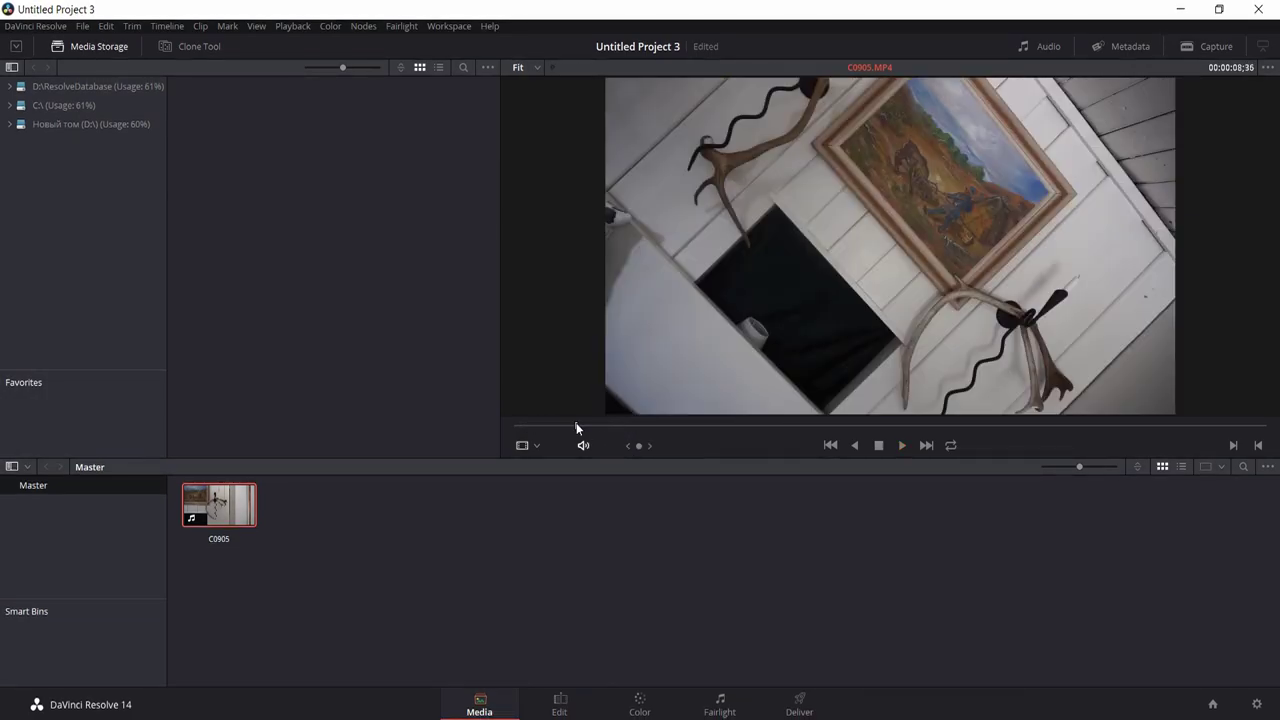
click(563, 426)
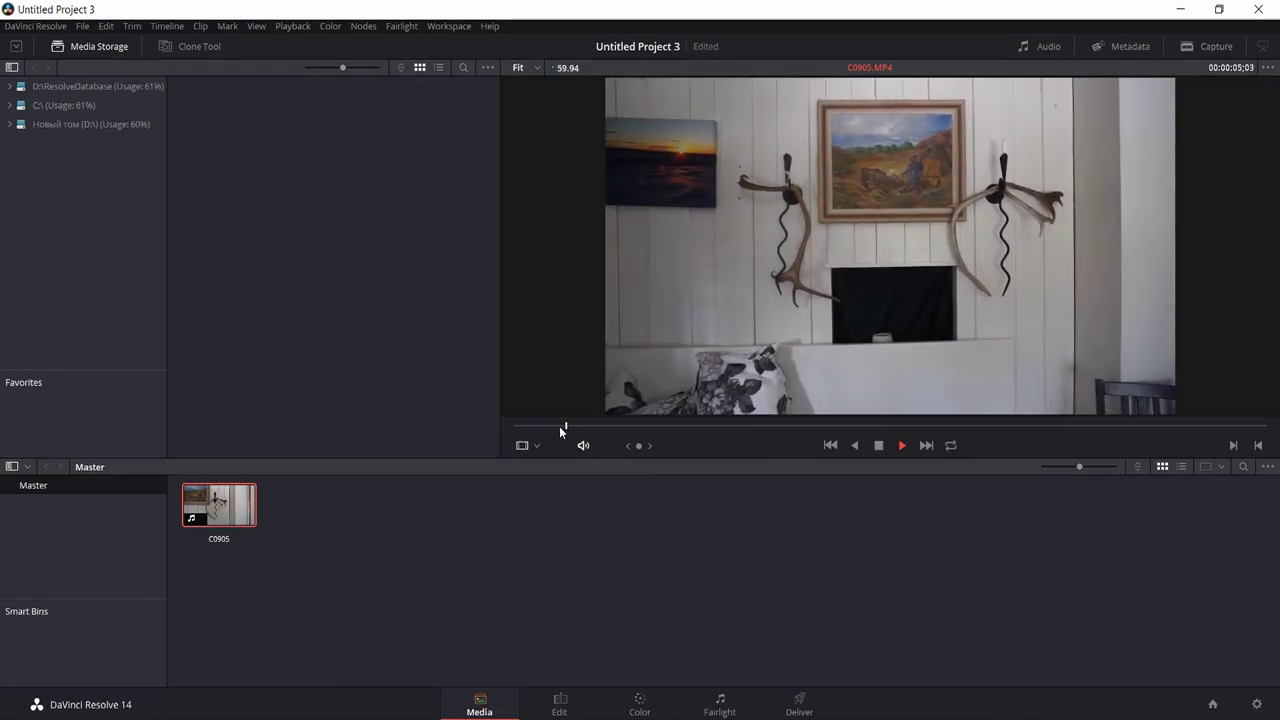
key(space)
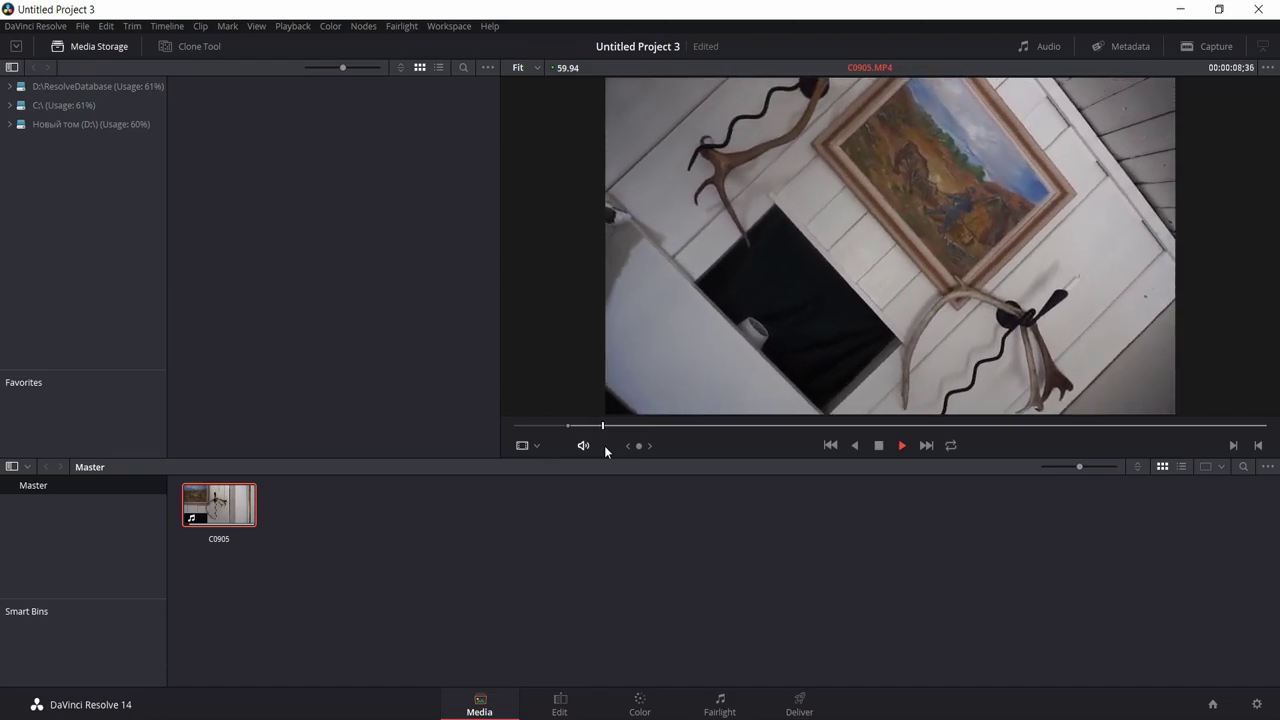
key(space)
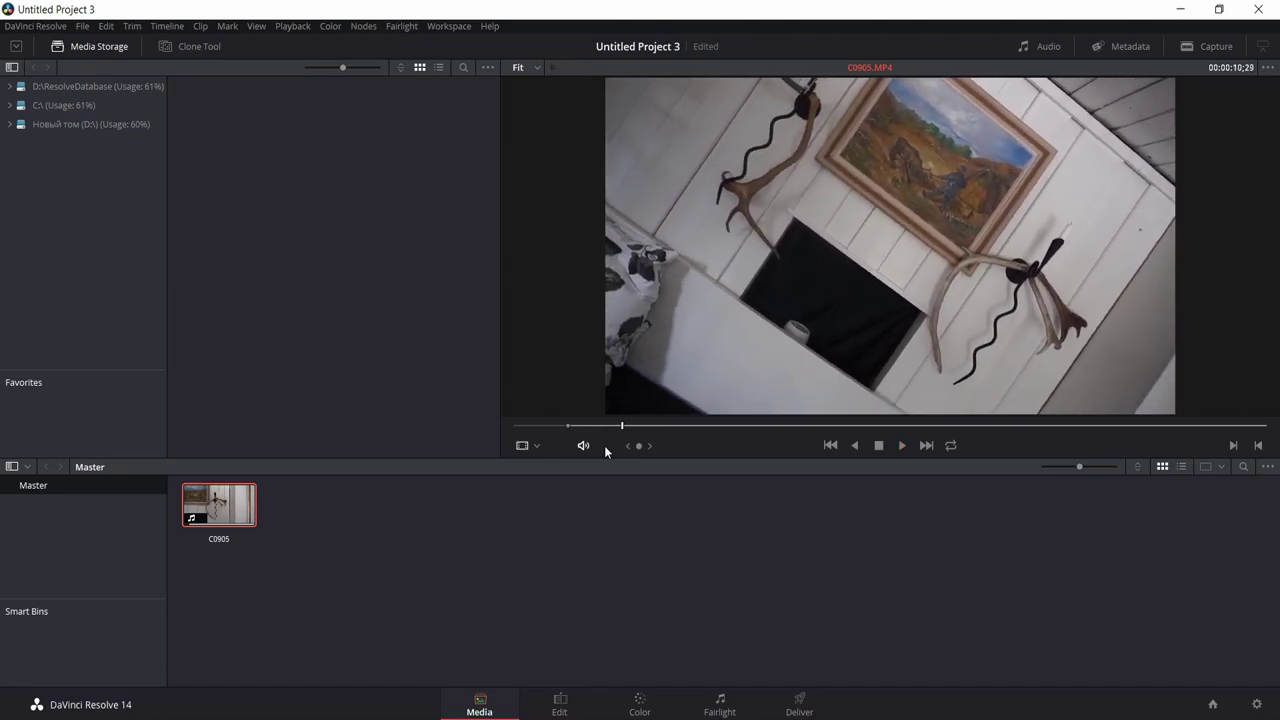
click(555, 505)
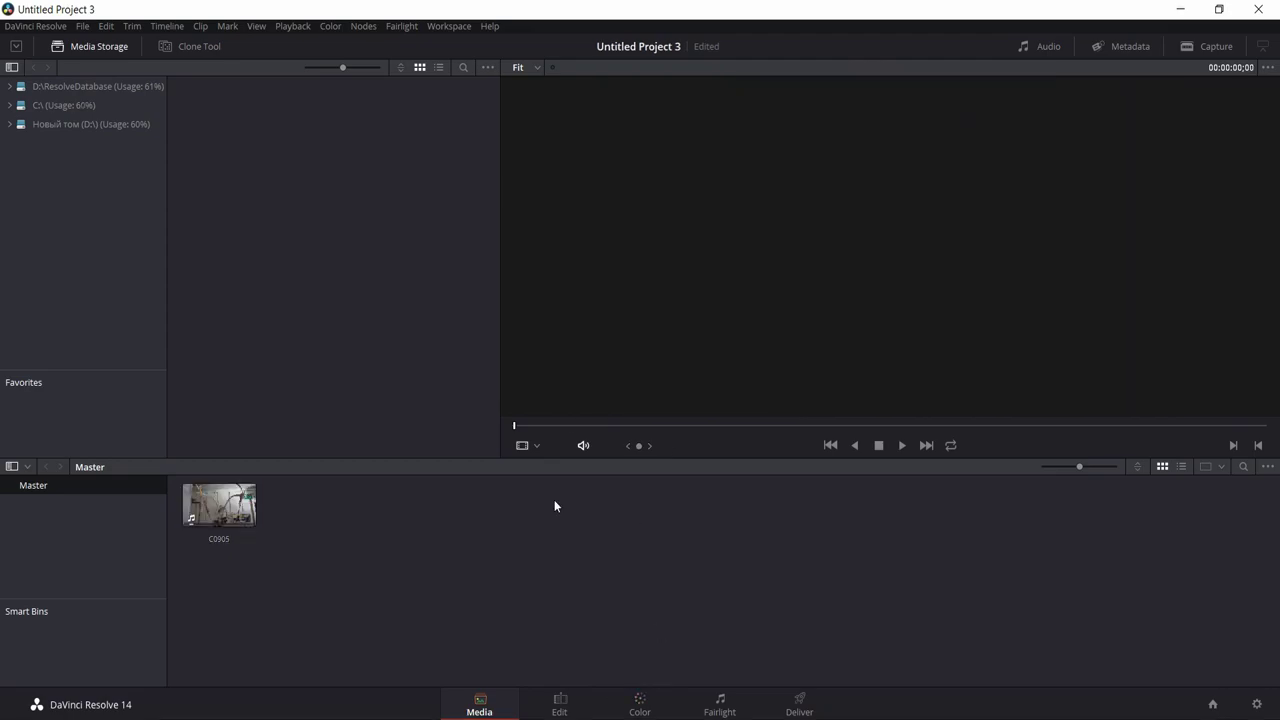
click(562, 703)
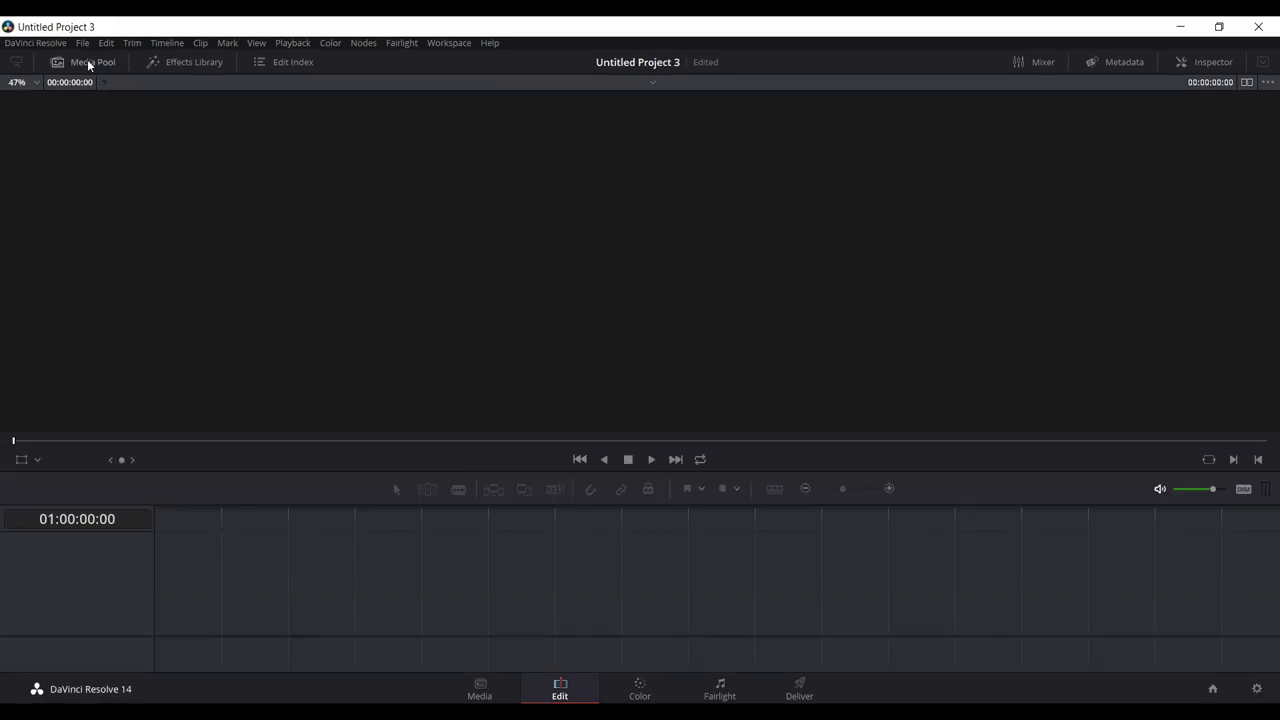
Drag C0905 from the Media Pool onto the empty timeline to create Timeline 1, and play it
click(88, 63)
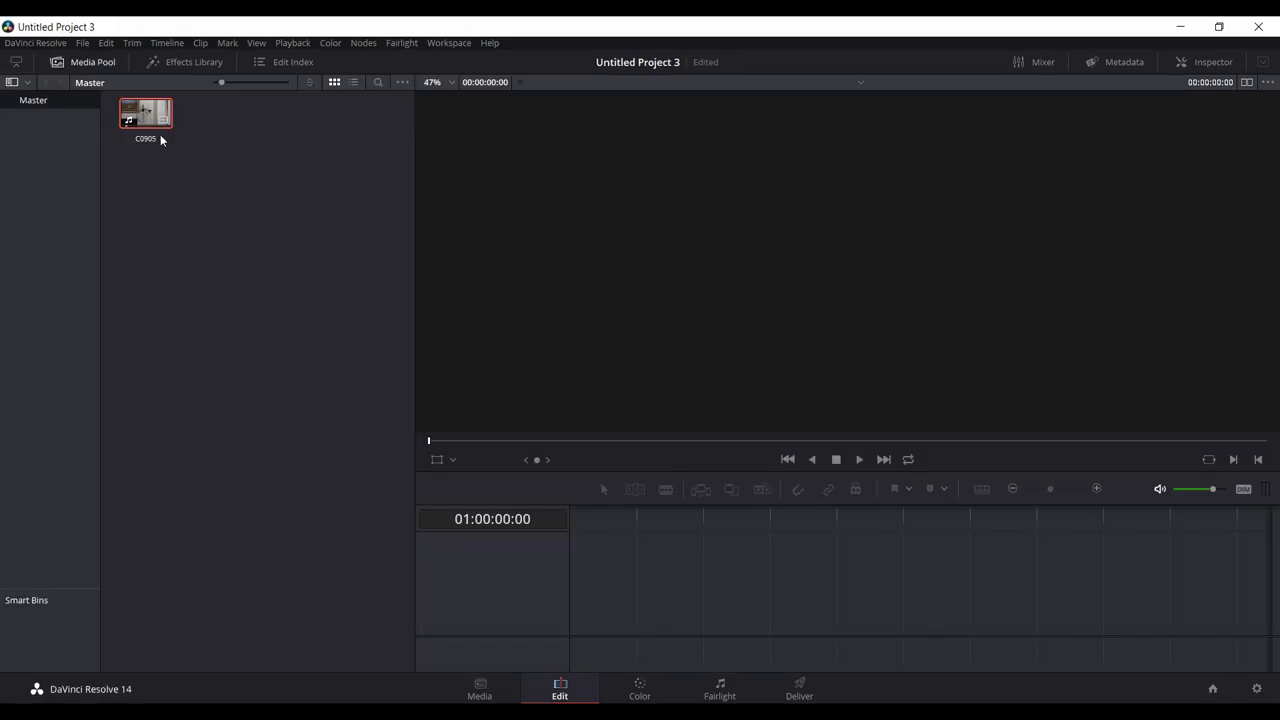
drag(139, 124, 571, 579)
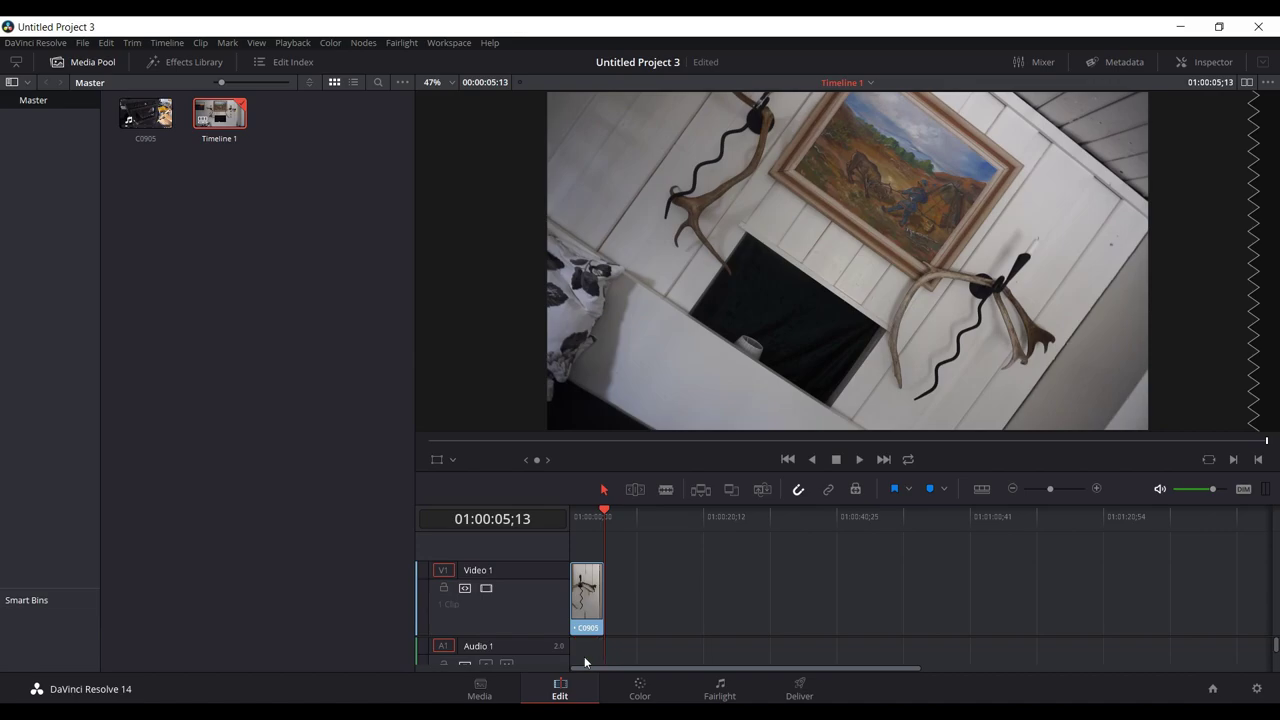
click(571, 516)
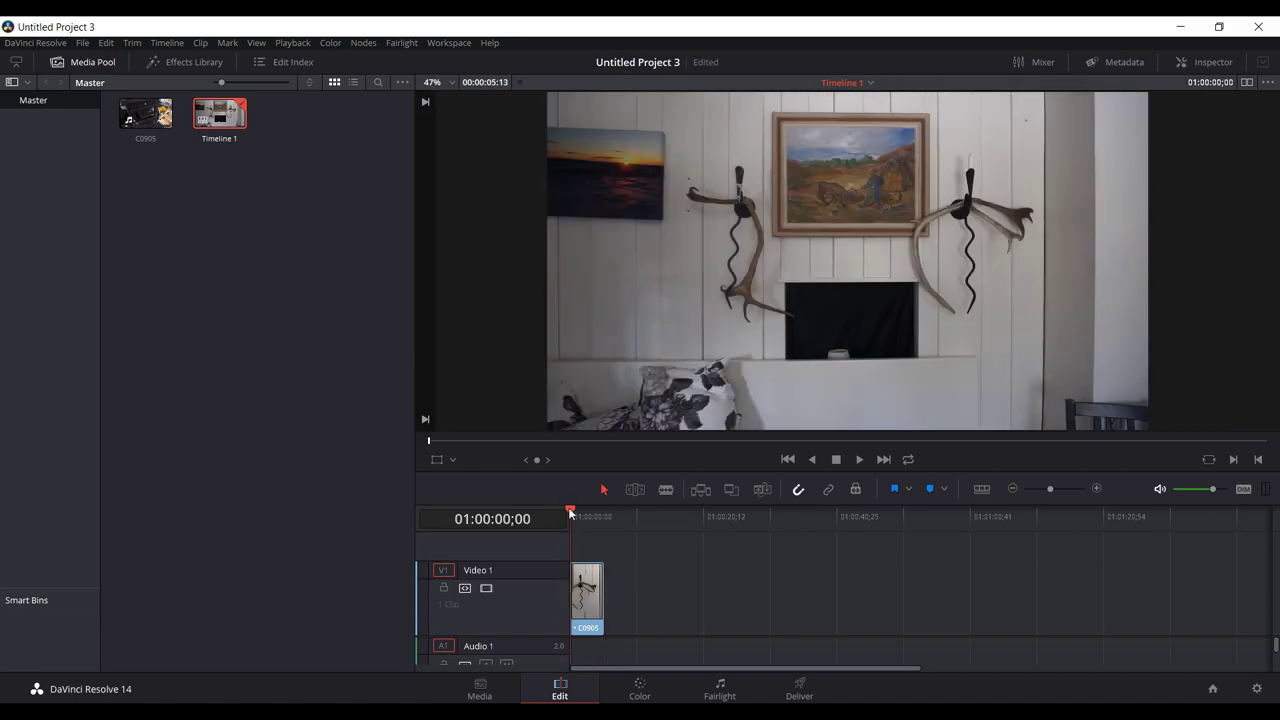
key(space)
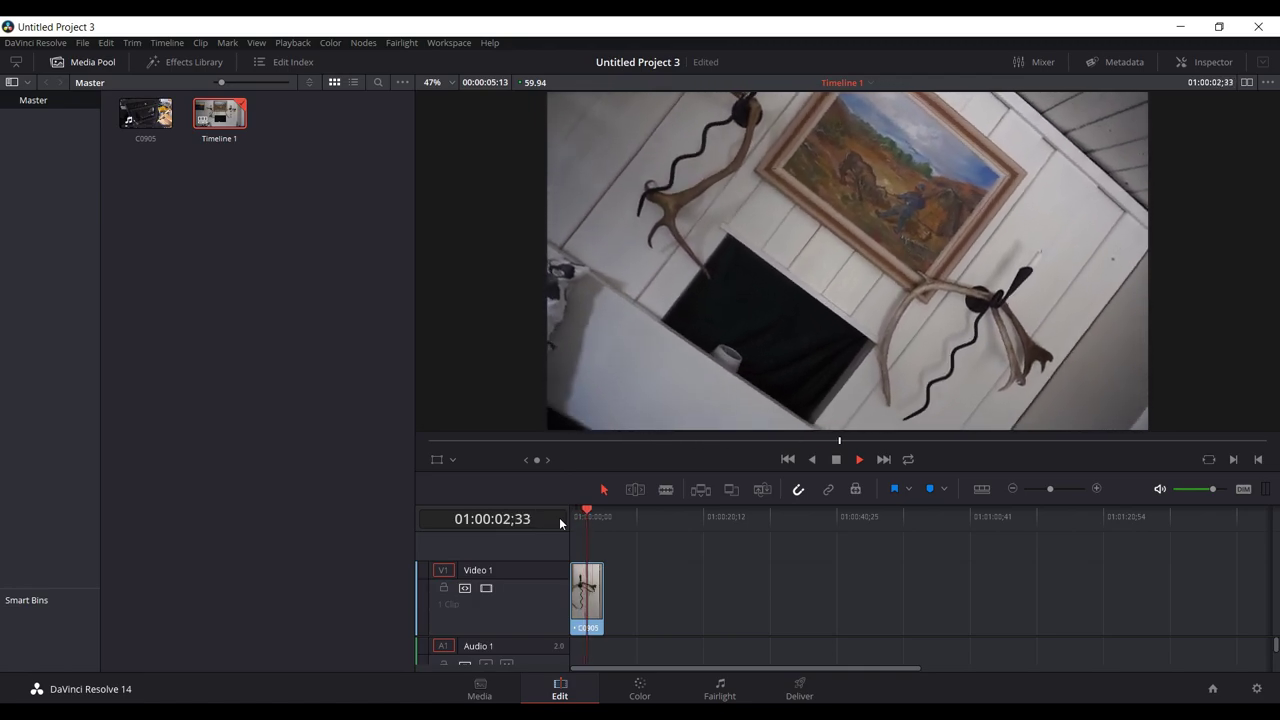
key(space)
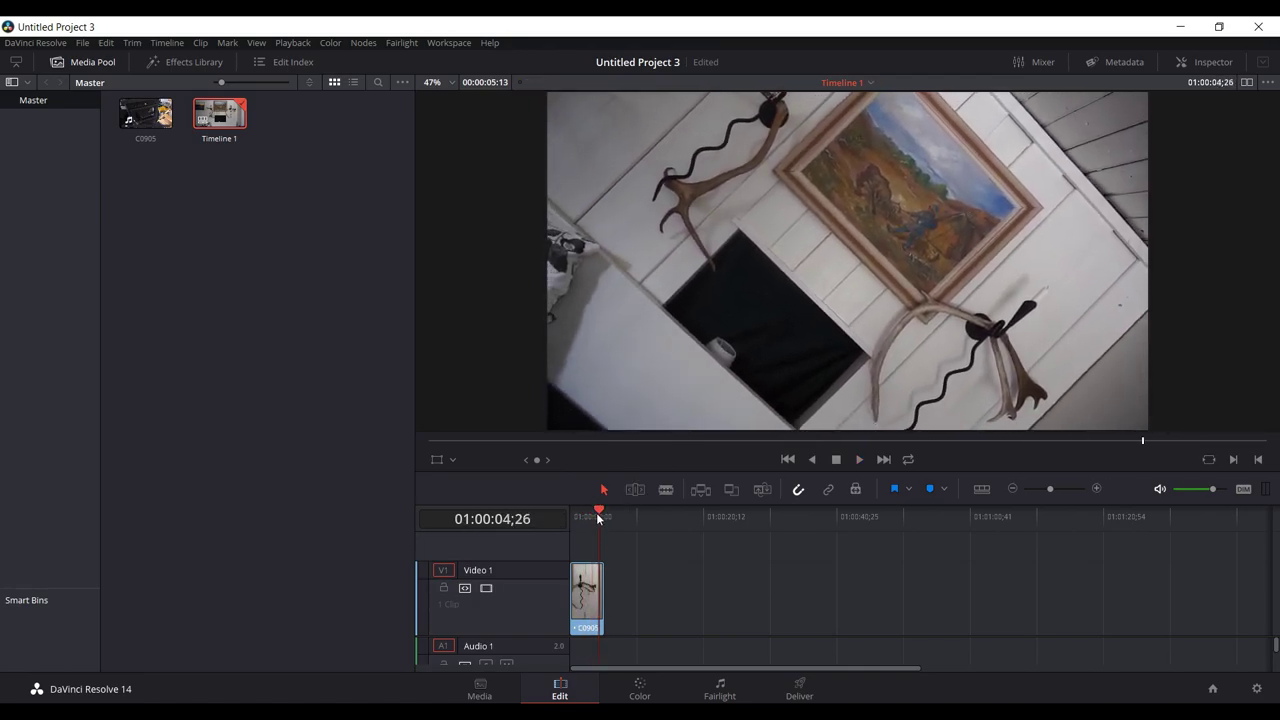
Replay clip C0905 from its start several times, then zoom the timeline in
drag(599, 517, 513, 519)
key(space)
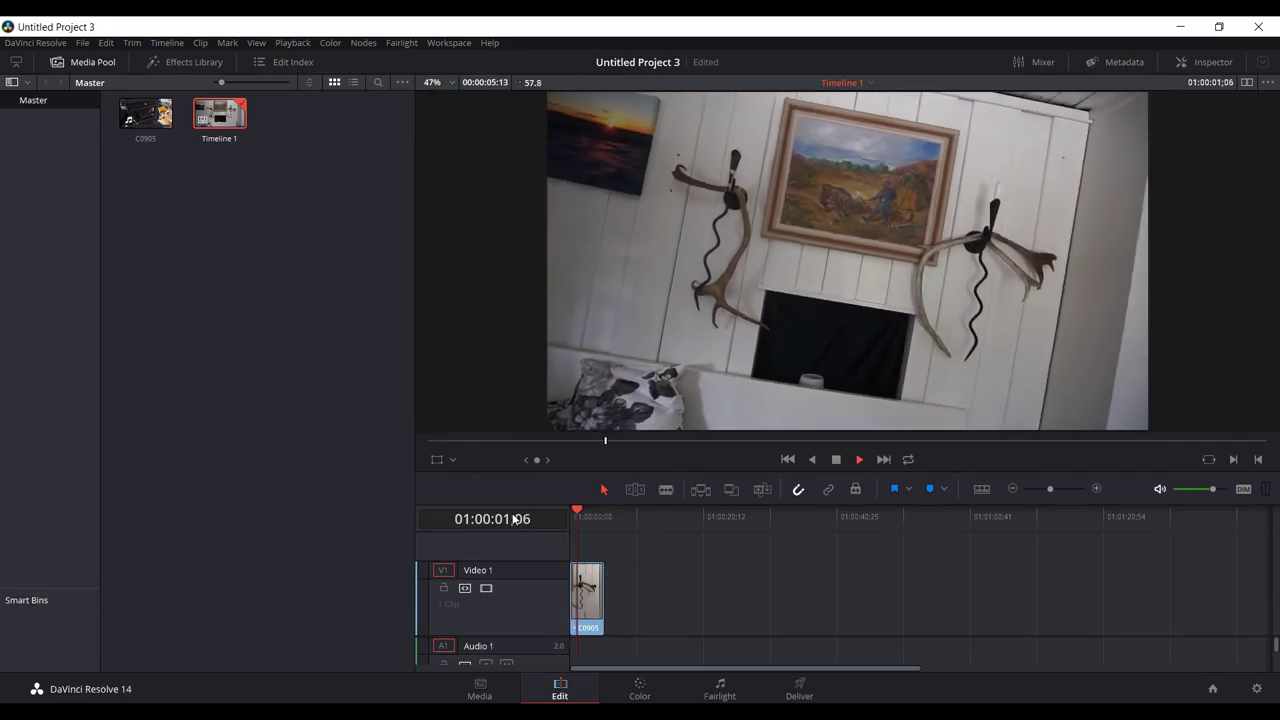
key(space)
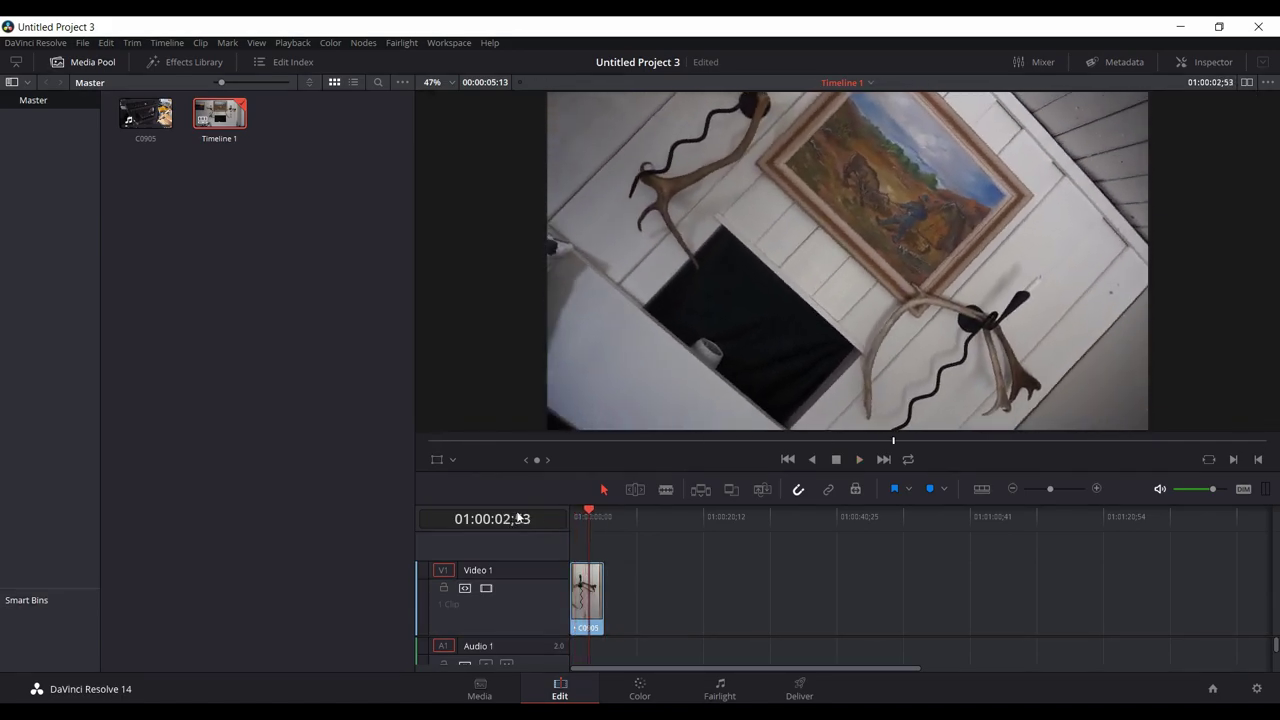
drag(598, 516, 565, 508)
key(space)
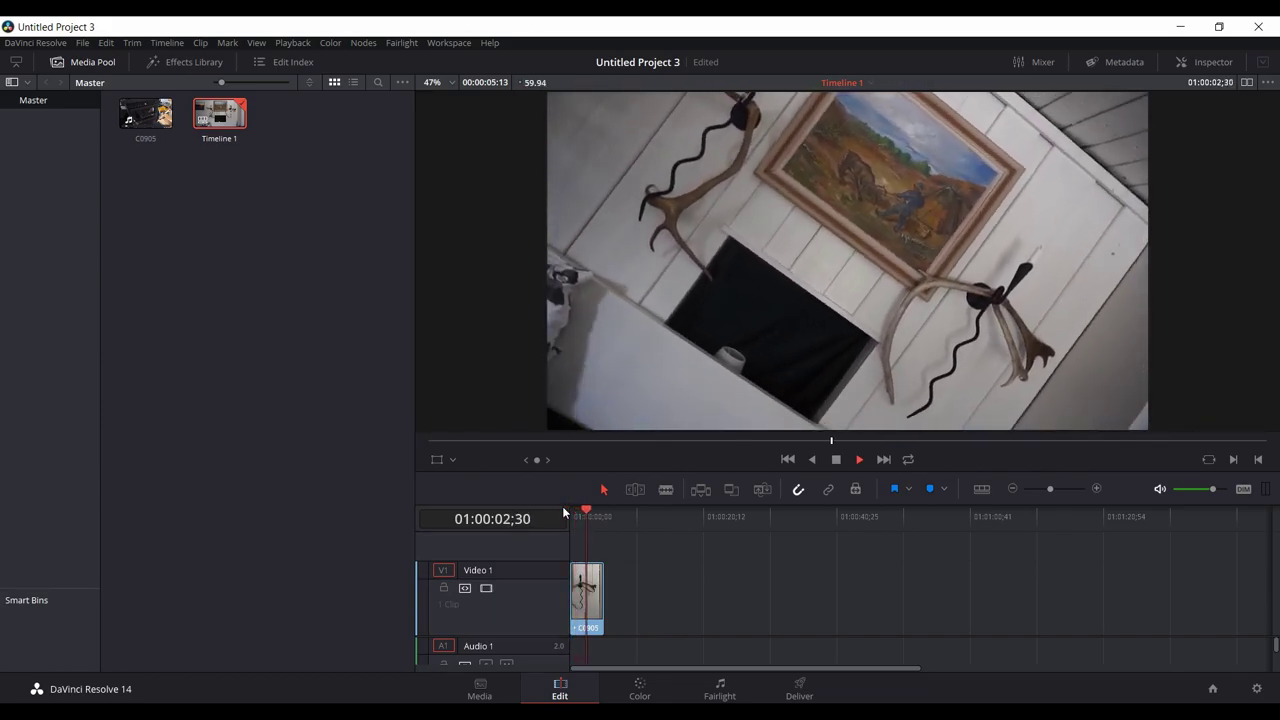
key(space)
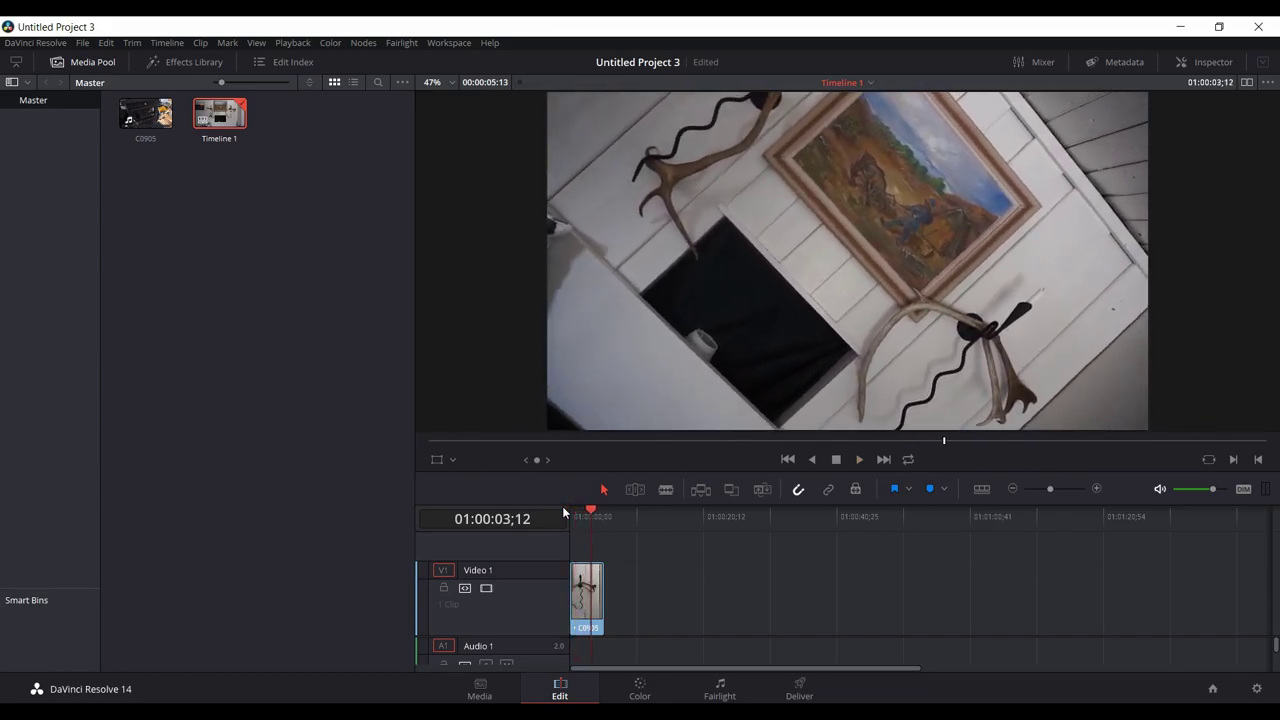
mouse_move(591, 512)
mouse_down()
mouse_move(548, 513)
mouse_move(561, 514)
mouse_up()
key(space)
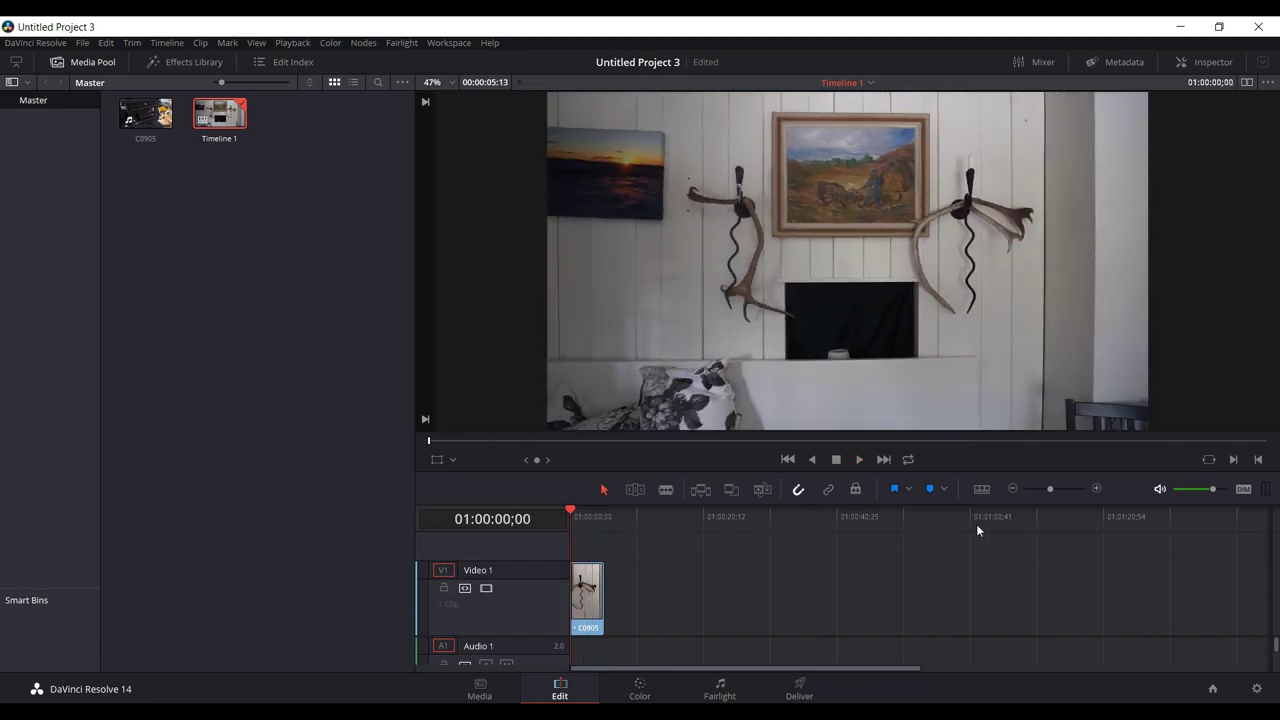
drag(1044, 493, 1056, 489)
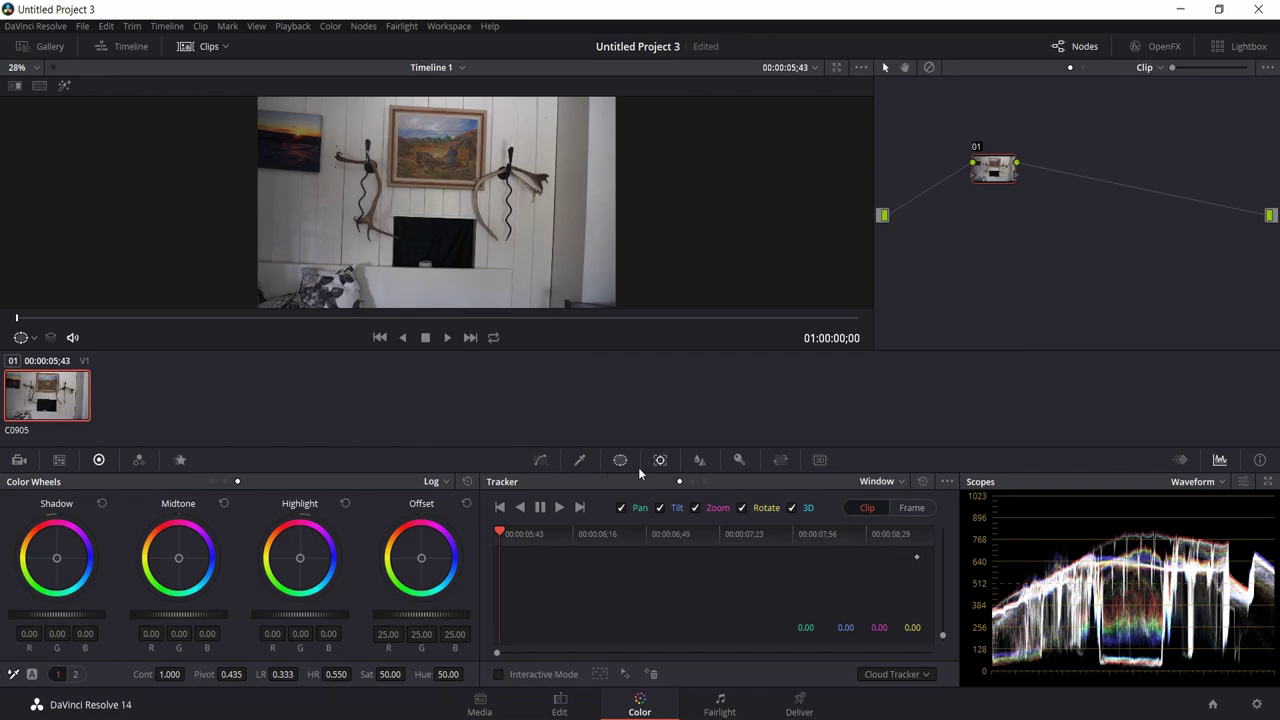
Switch the Color page Tracker to Stabilizer mode and run Stabilize on clip C0905
click(902, 482)
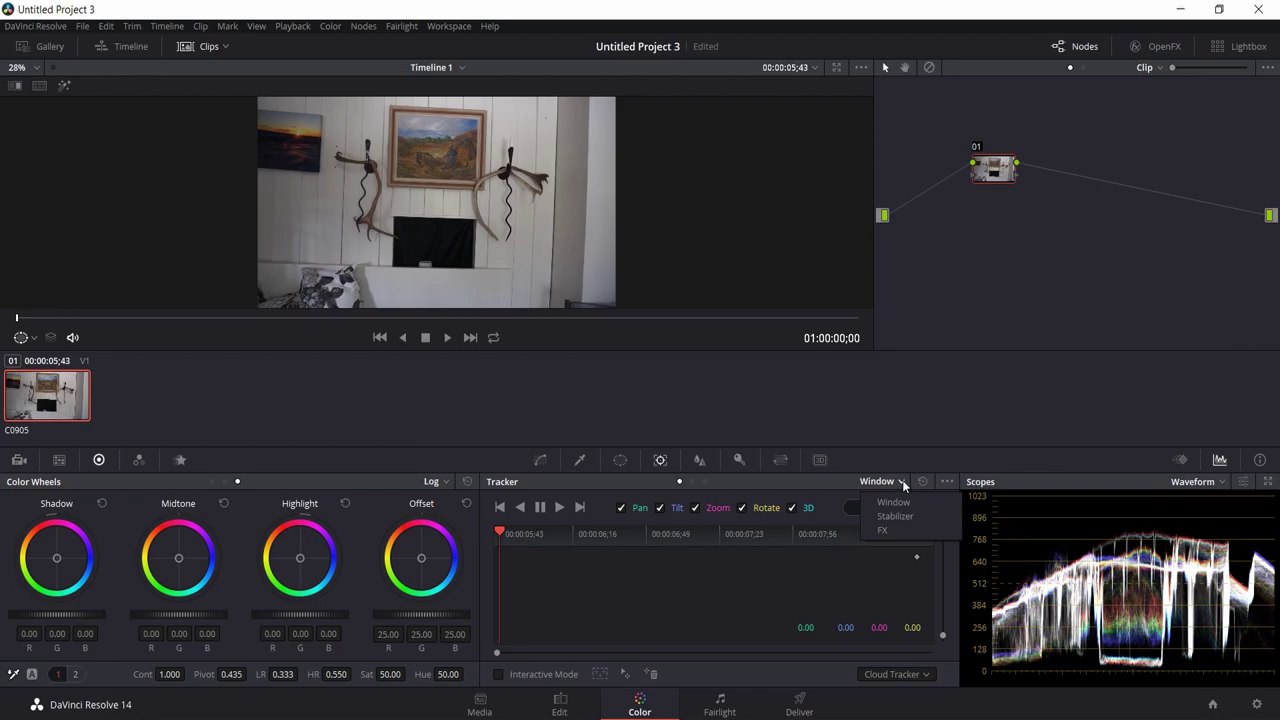
click(913, 517)
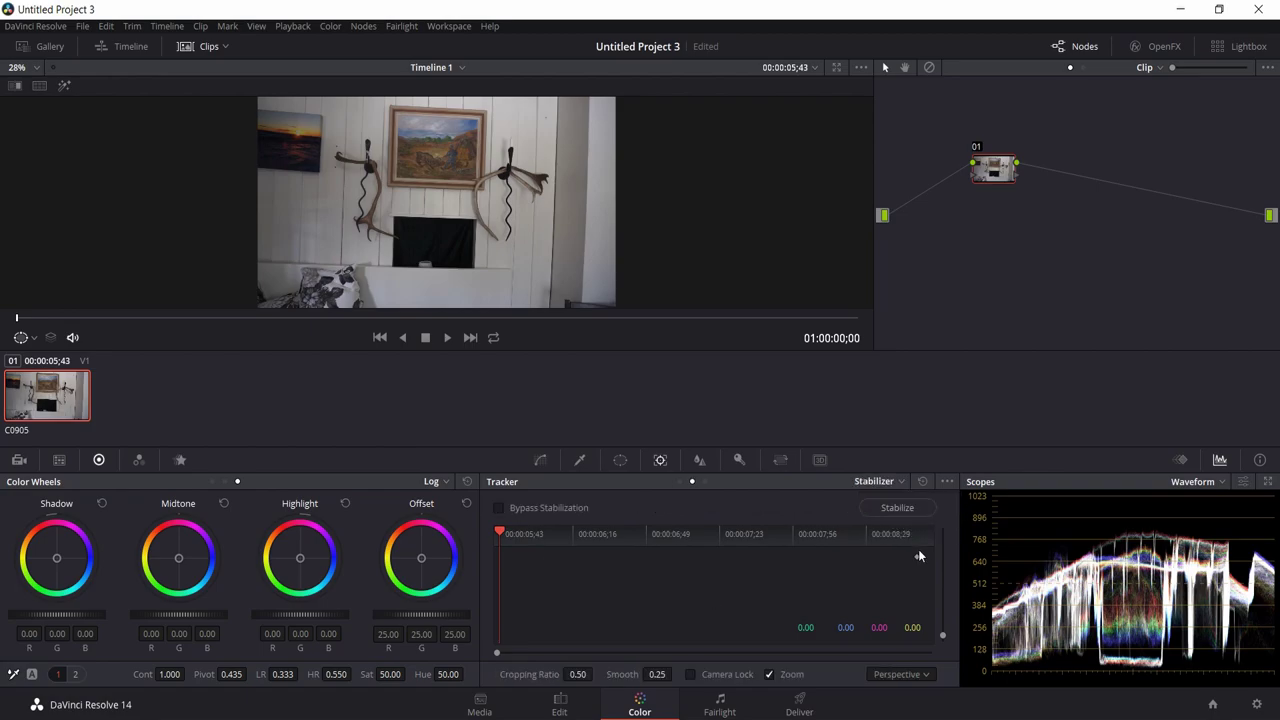
click(885, 509)
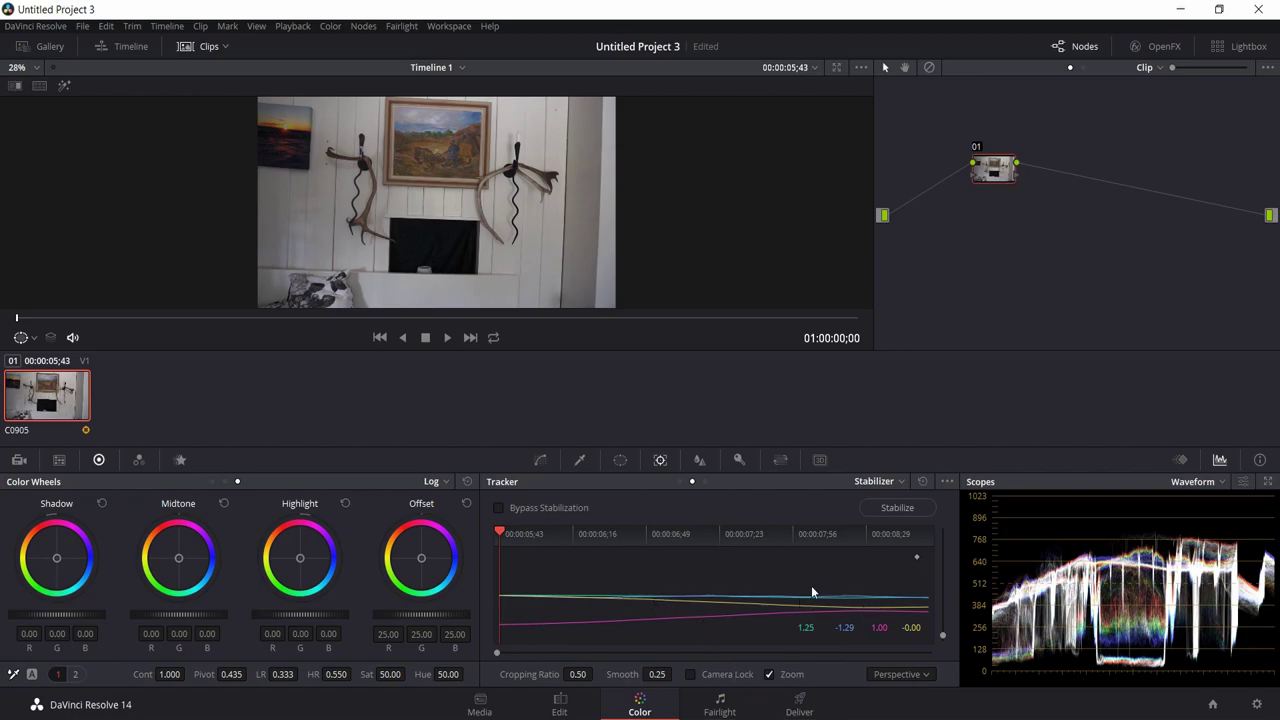
click(568, 705)
Play the stabilized clip, then tick Bypass Stabilization to show the original shaky framing
key(space)
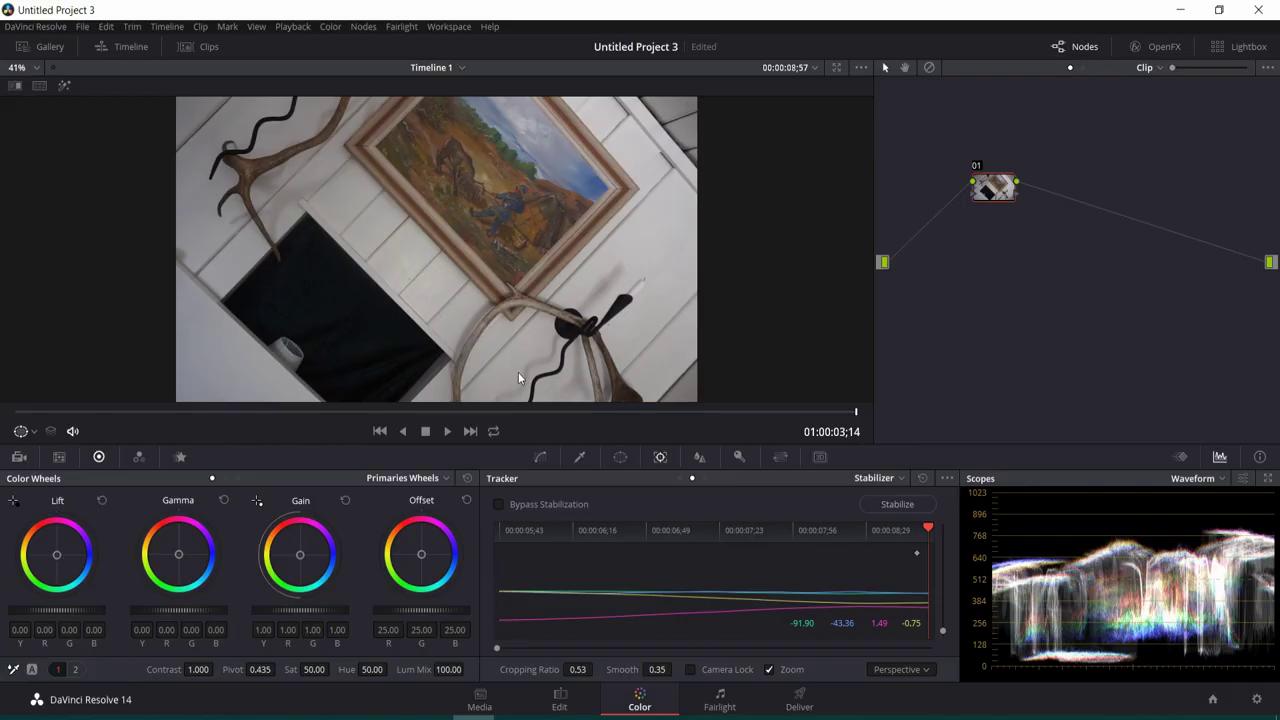
click(499, 504)
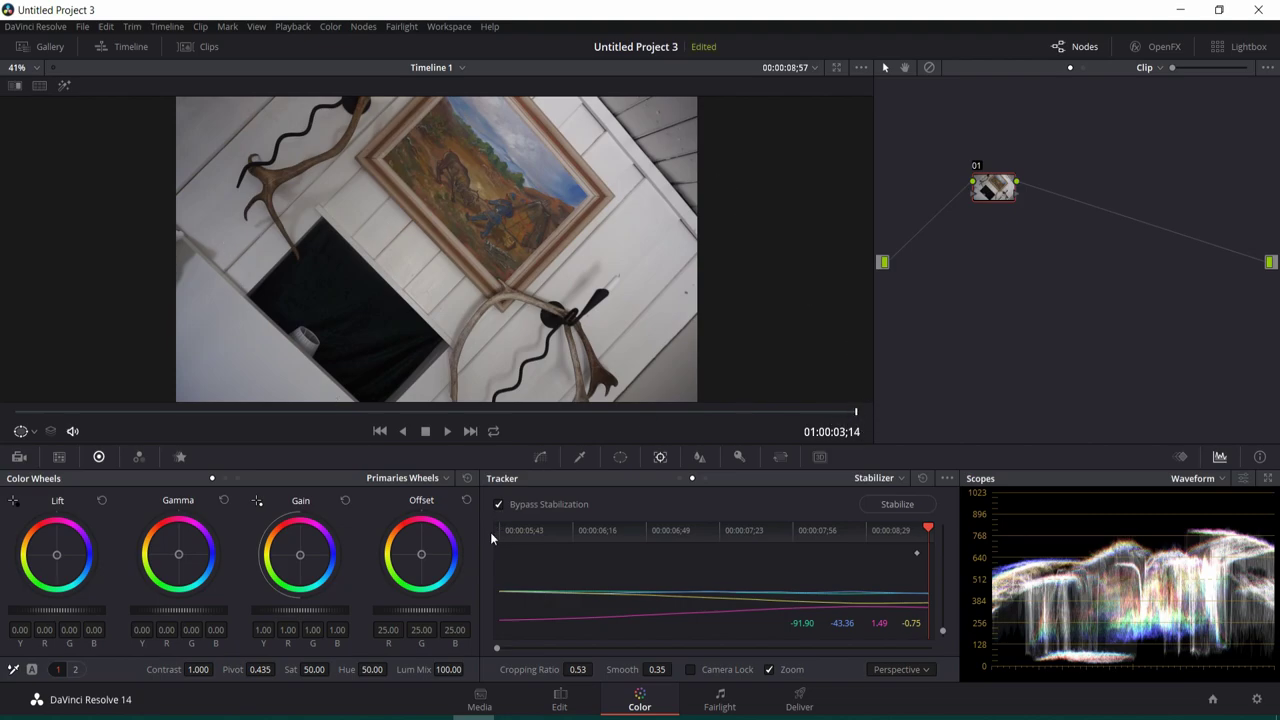
click(559, 698)
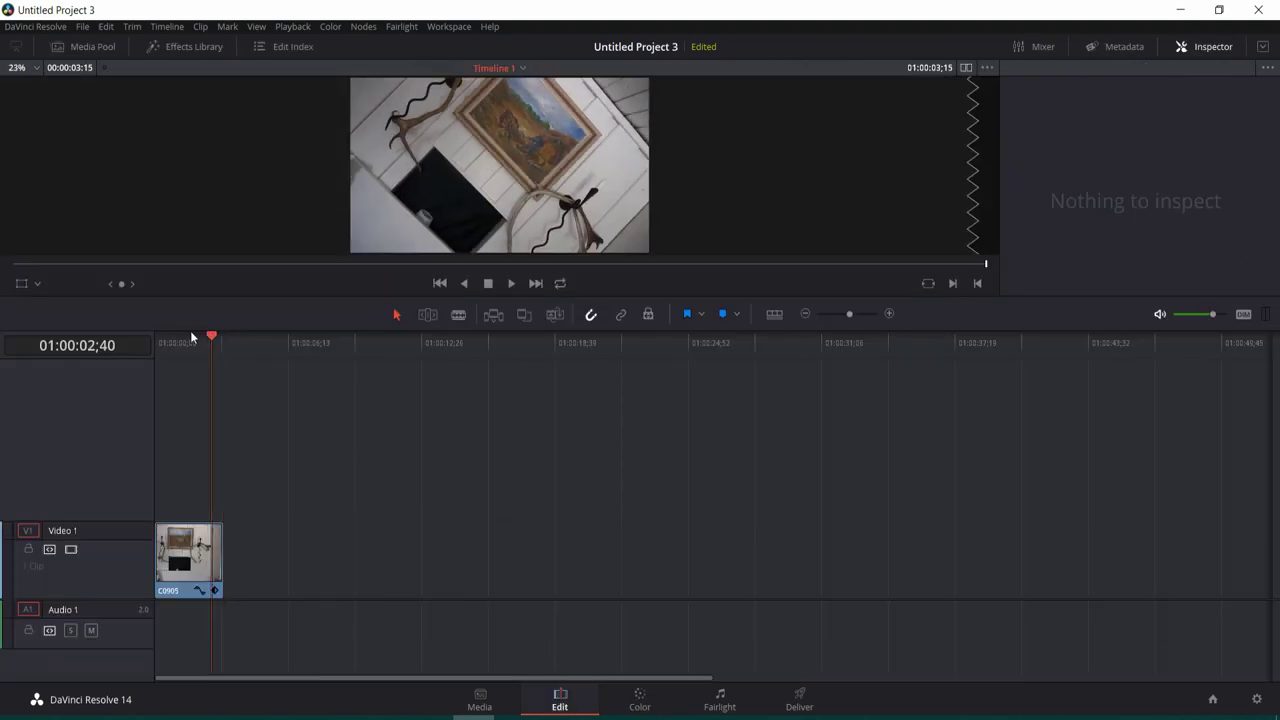
Play the unstabilized clip full screen from its start several times
key(Home)
key(space)
key(ctrl+f)
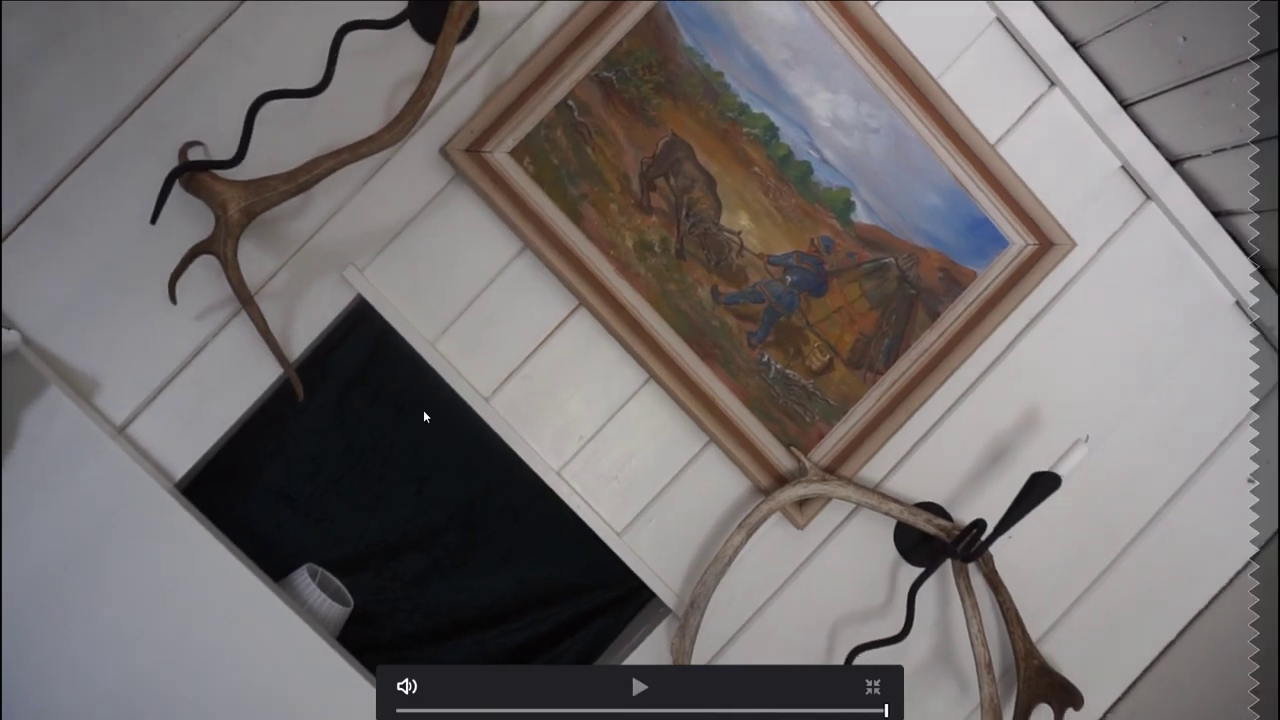
key(Escape)
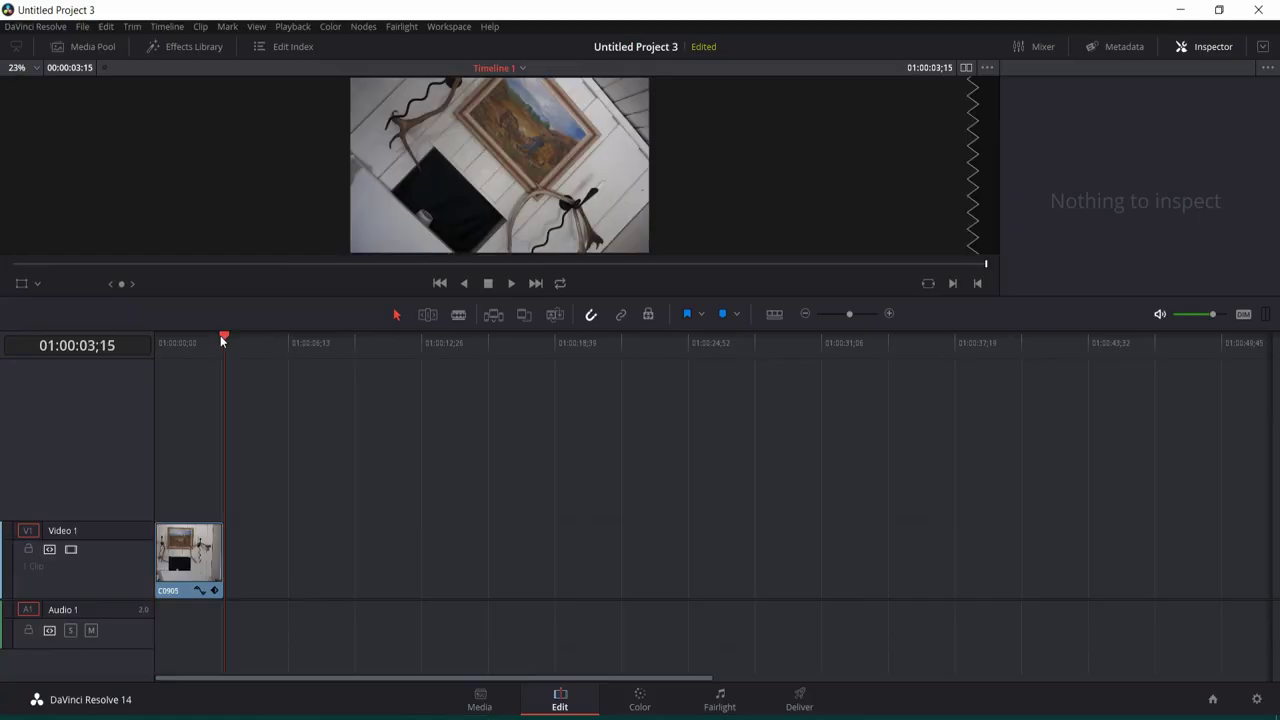
drag(222, 341, 95, 335)
key(ctrl+f)
key(space)
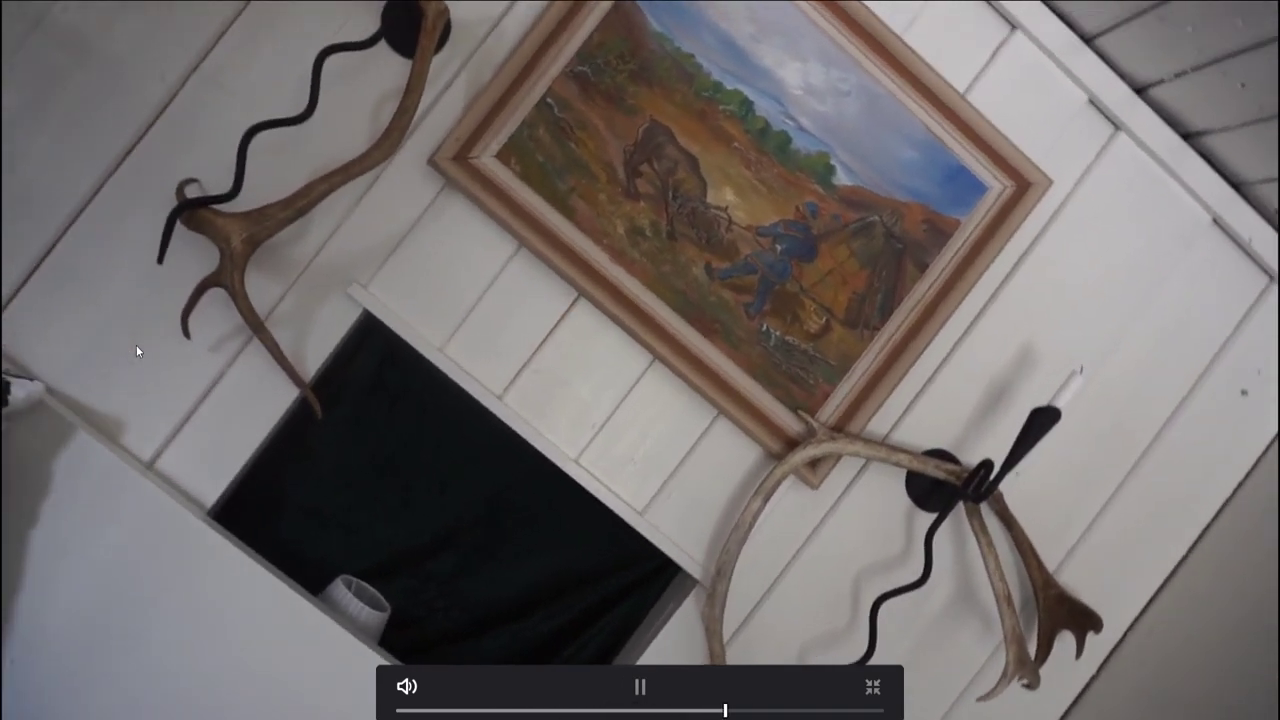
key(Escape)
drag(208, 333, 133, 343)
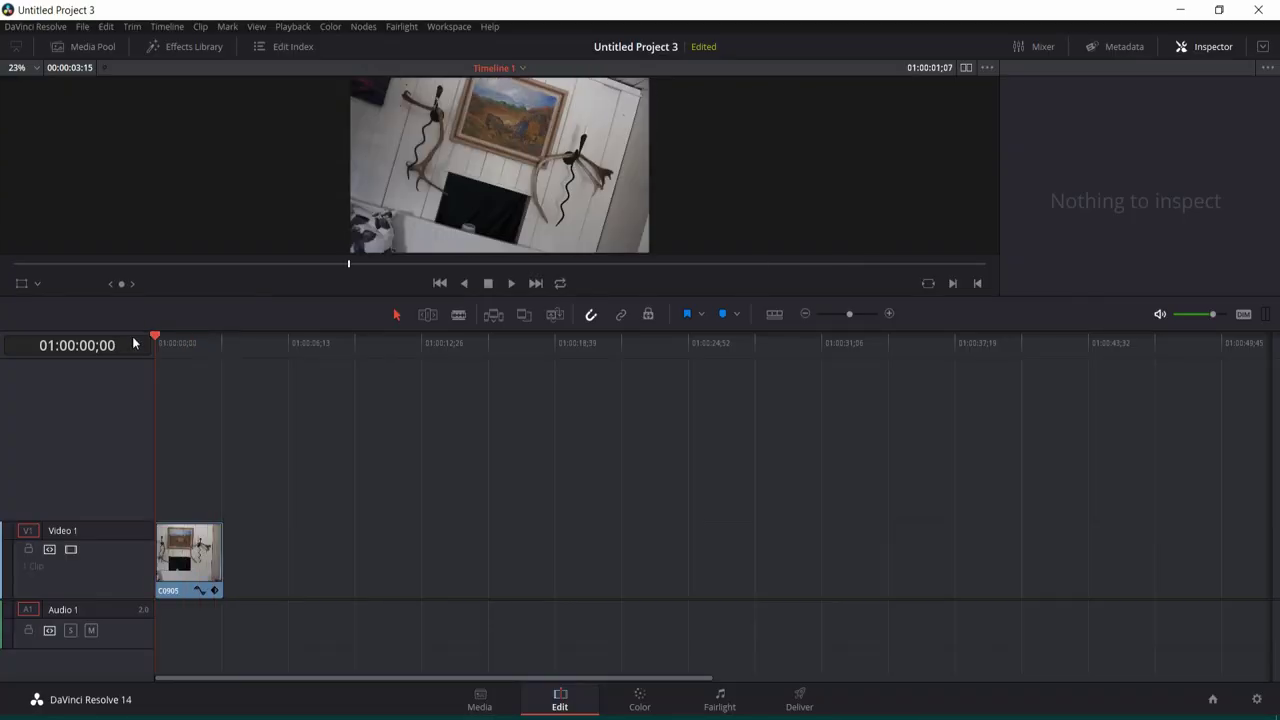
key(ctrl+f)
key(space)
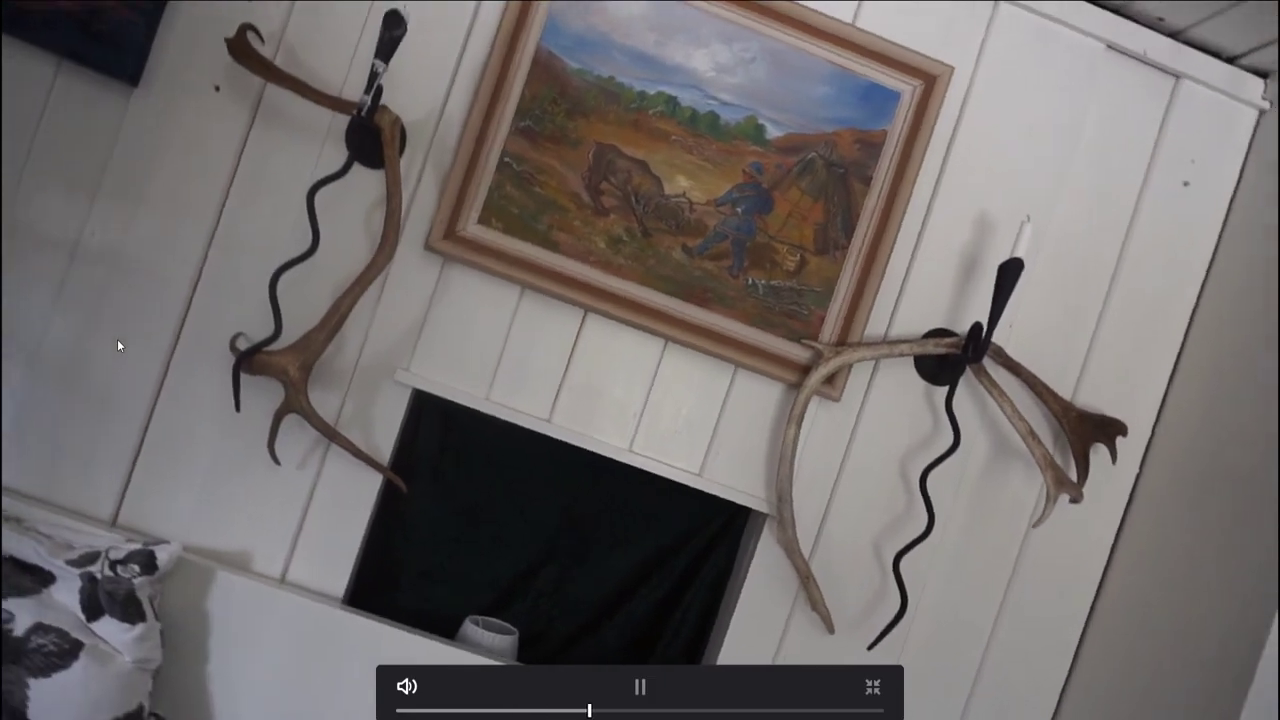
key(Escape)
Re-enable stabilization, play the stabilized clip full screen, then scrub through it on the Color page
click(628, 703)
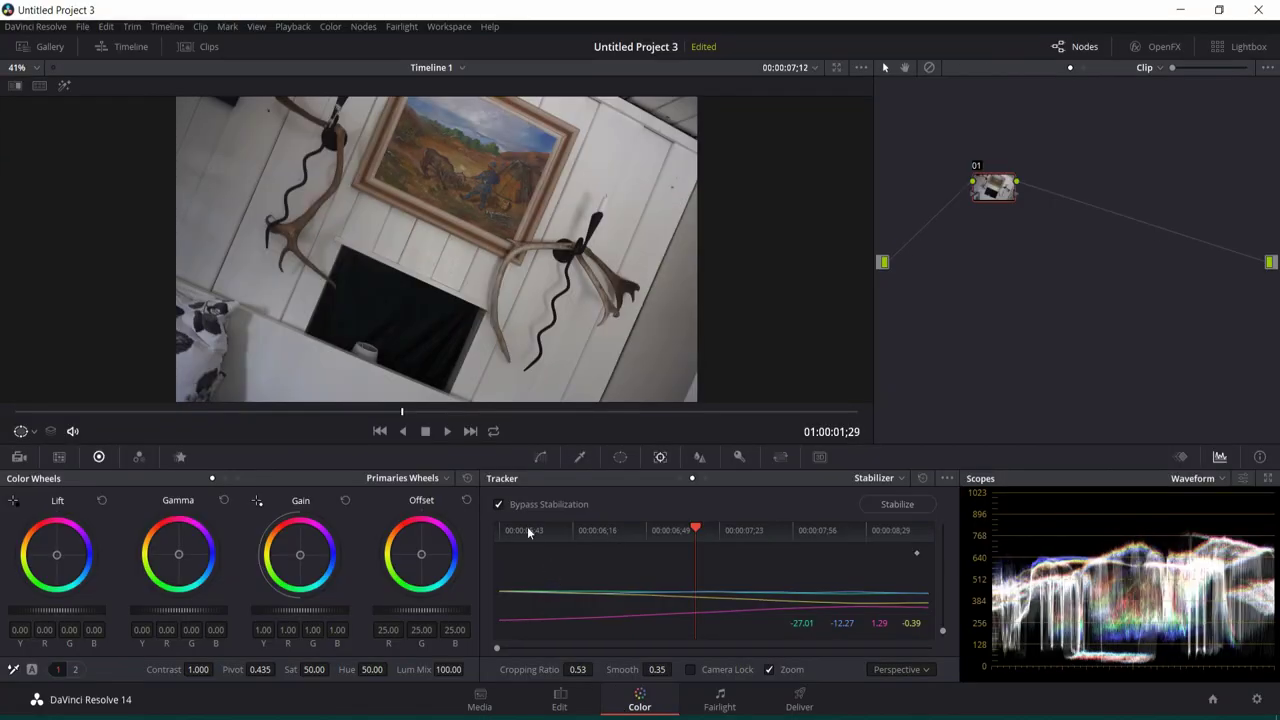
click(499, 506)
click(560, 703)
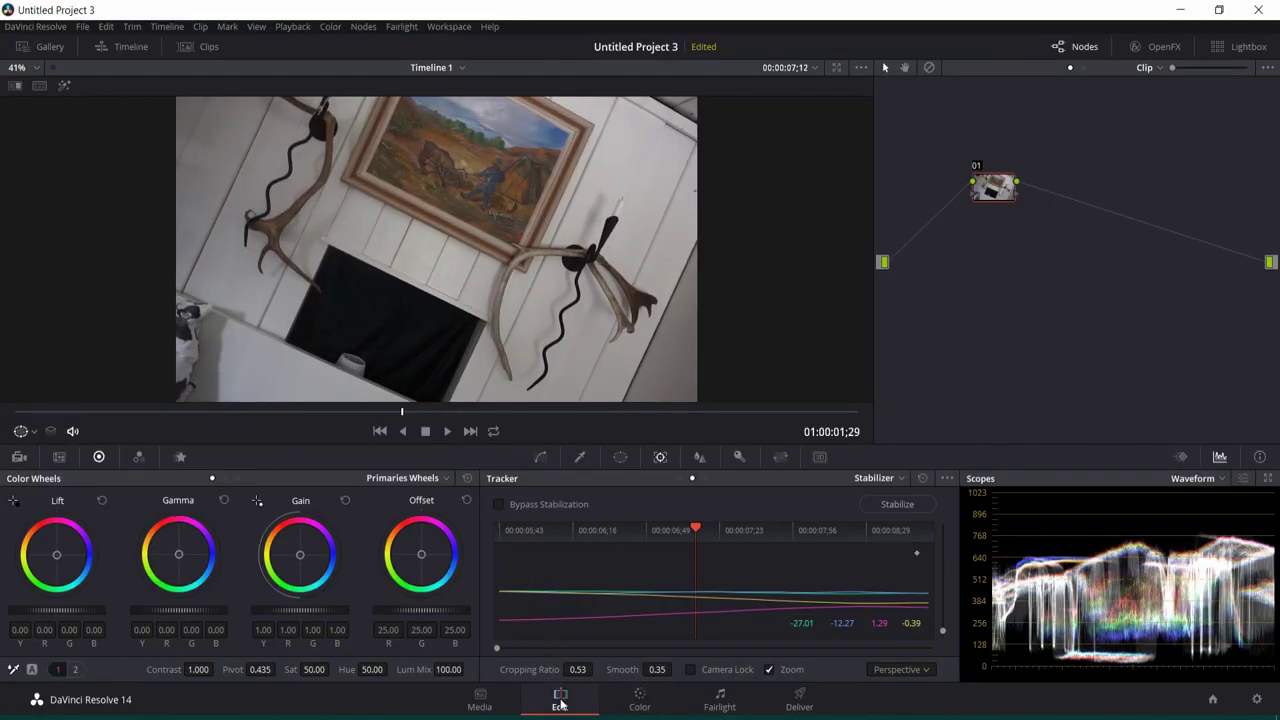
click(142, 337)
key(ctrl+f)
key(space)
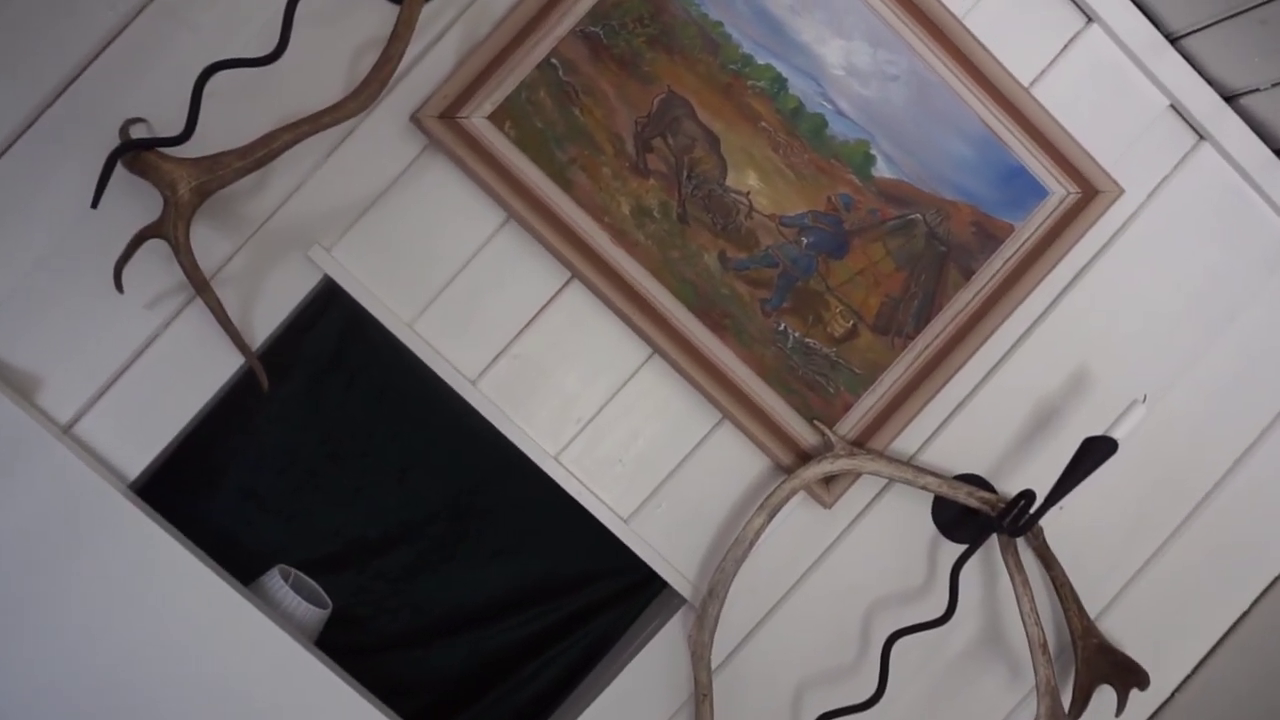
key(Escape)
click(637, 705)
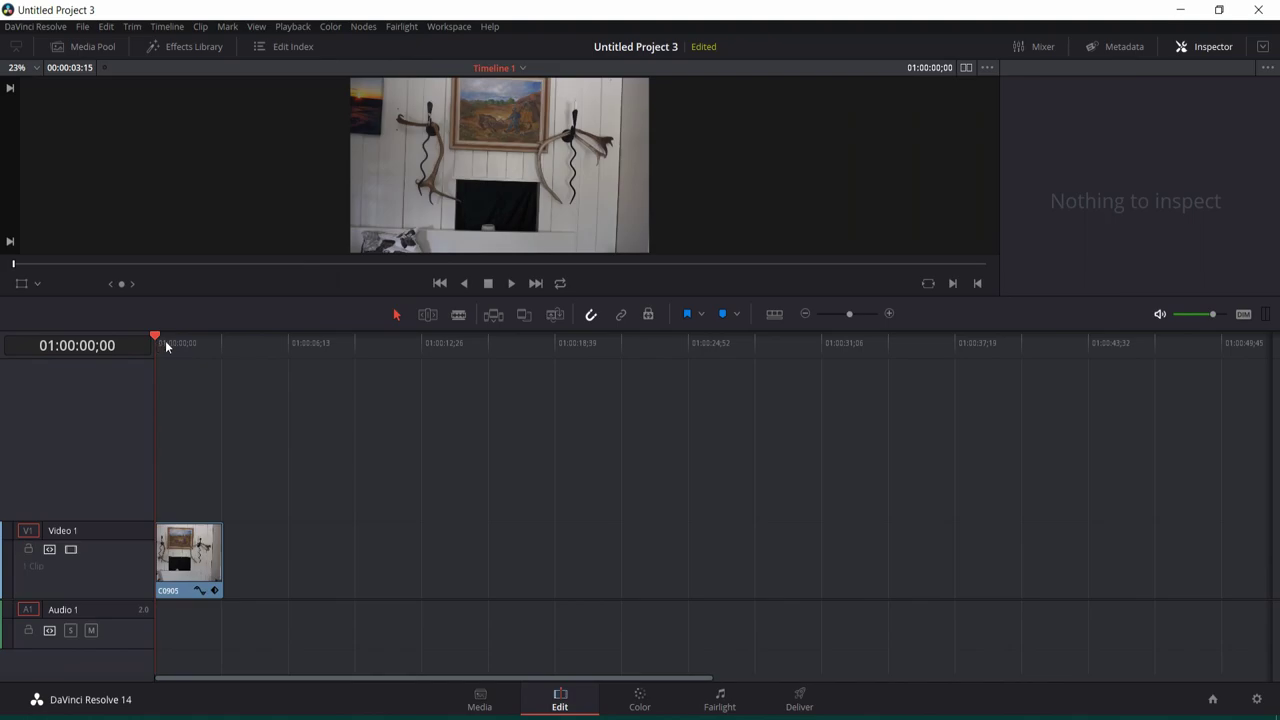
drag(165, 340, 191, 341)
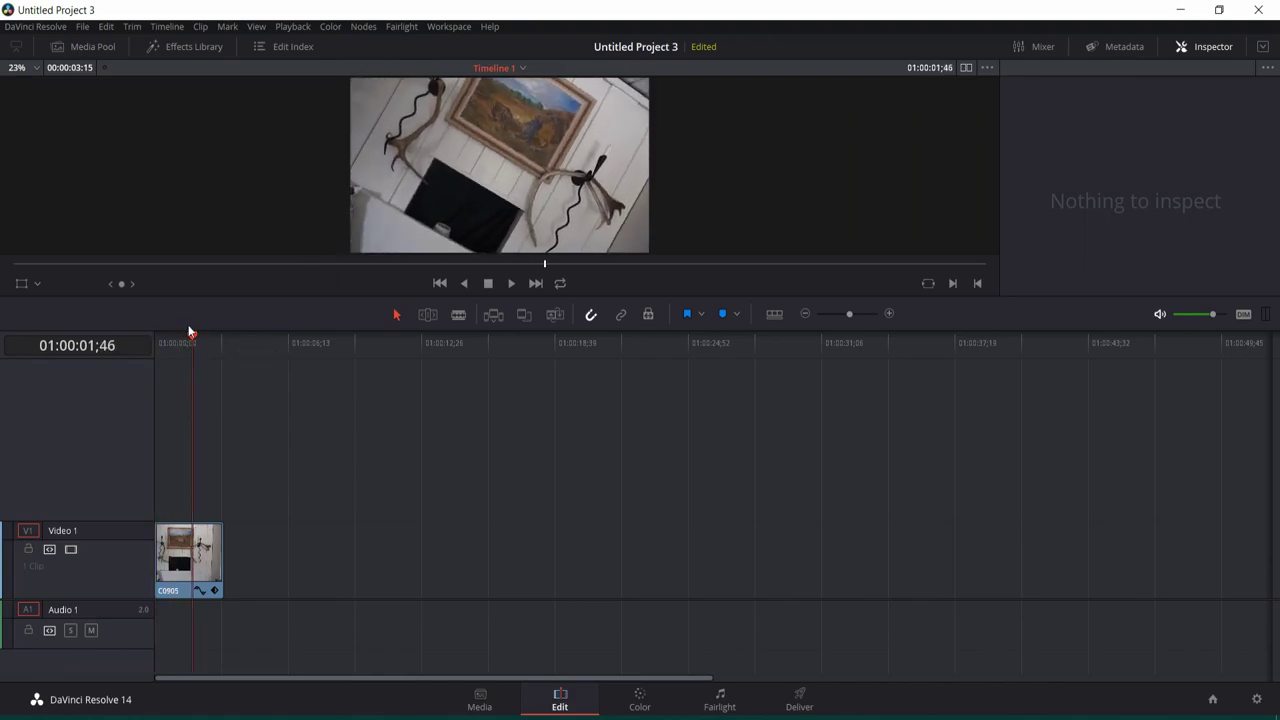
mouse_move(192, 337)
mouse_down()
mouse_move(211, 339)
mouse_move(186, 333)
mouse_move(201, 330)
mouse_up()
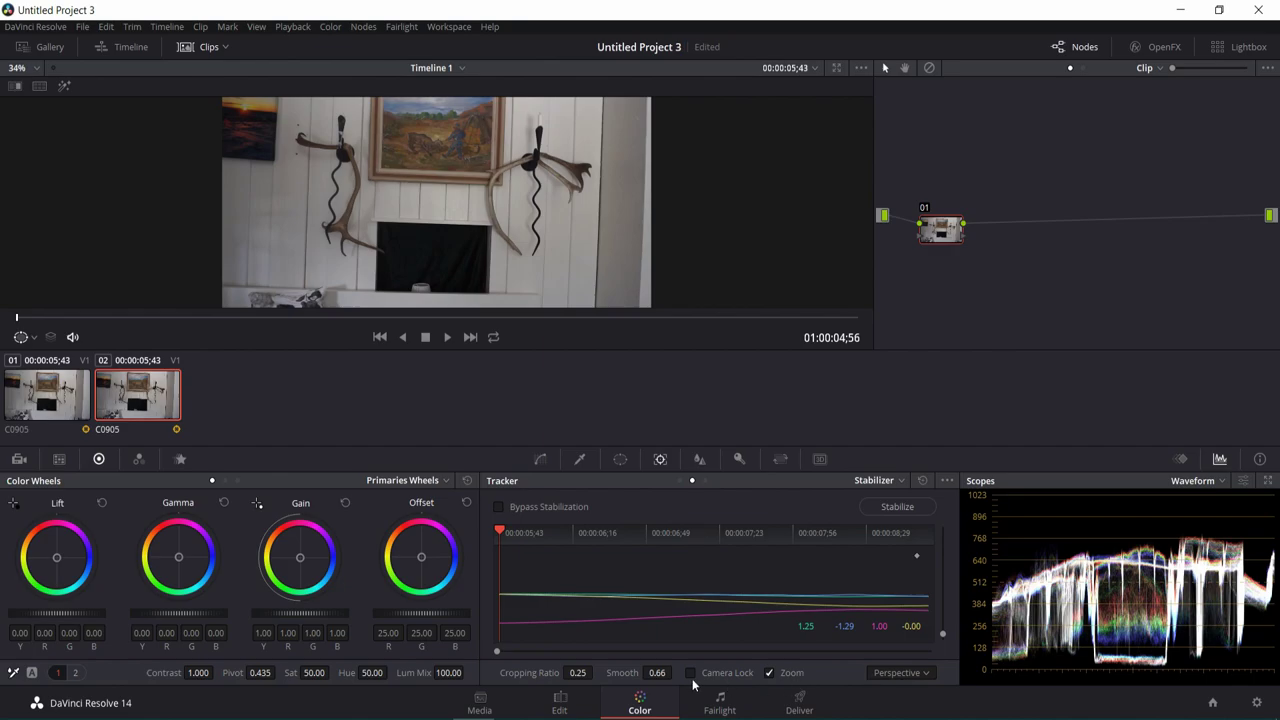
Keep Perspective mode, re-stabilize the clip with cropping ratio 1.00, and play the result
click(905, 680)
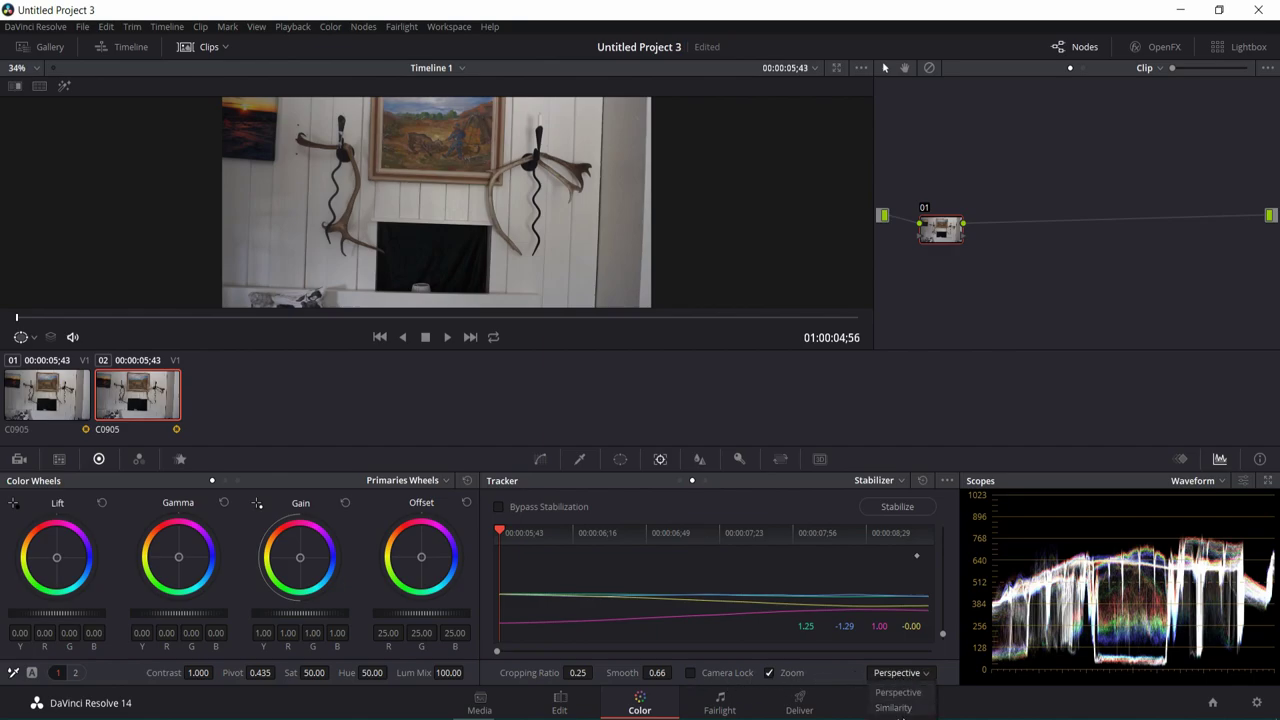
click(923, 680)
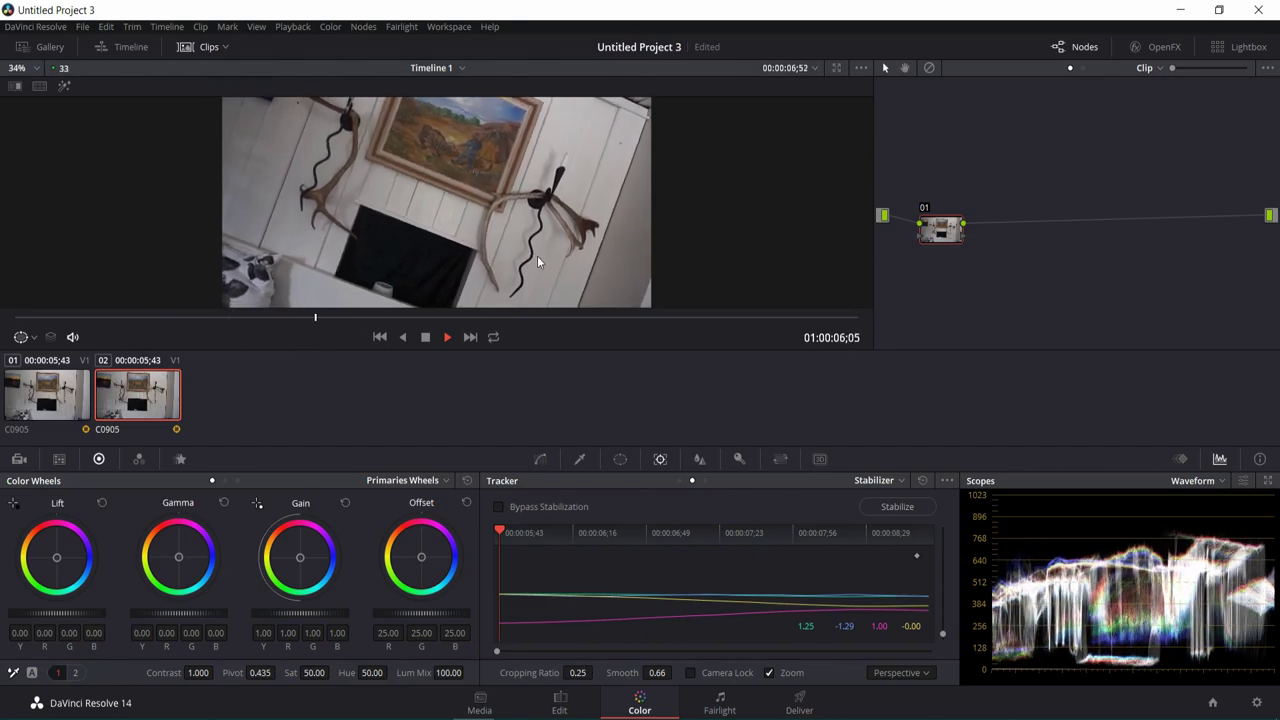
key(space)
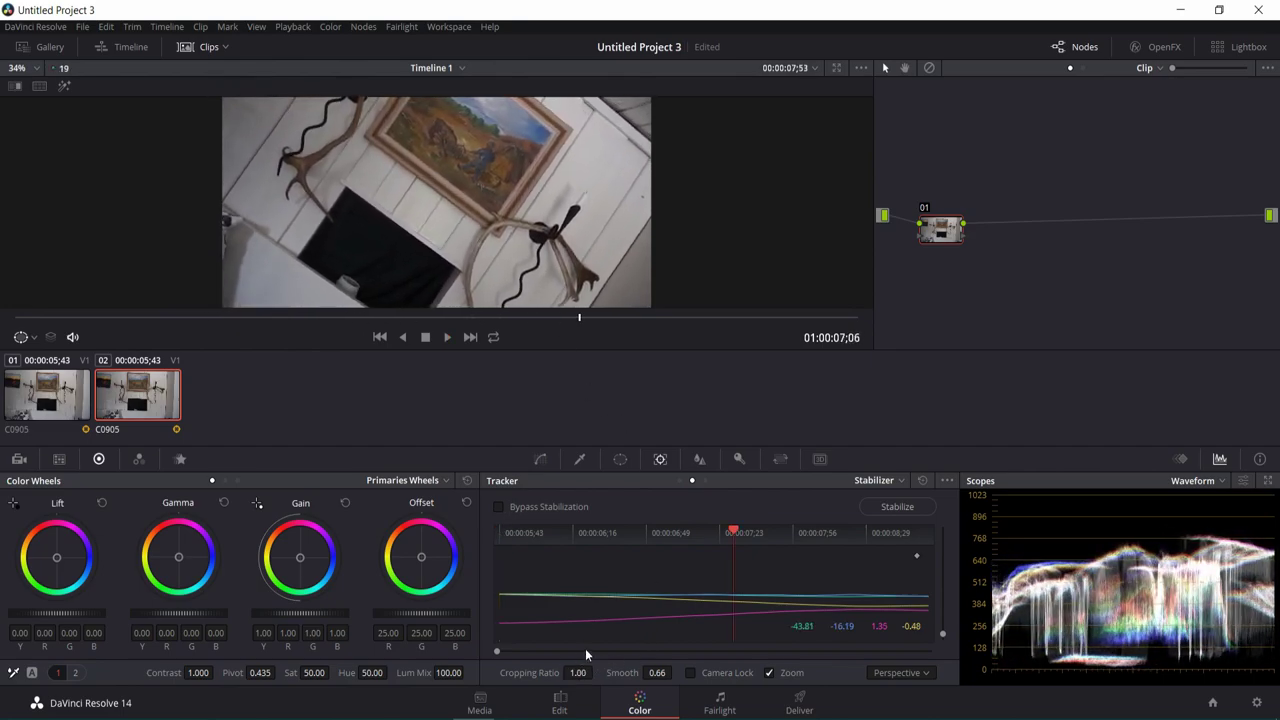
click(897, 506)
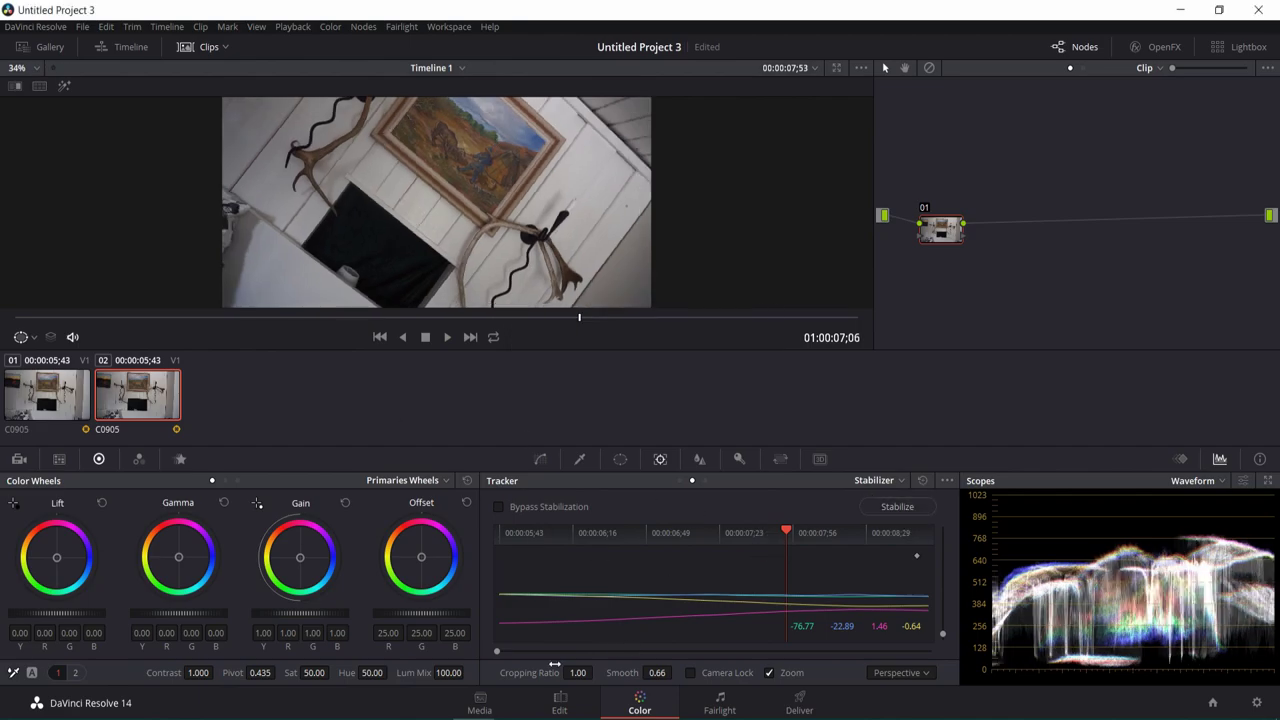
click(127, 317)
key(space)
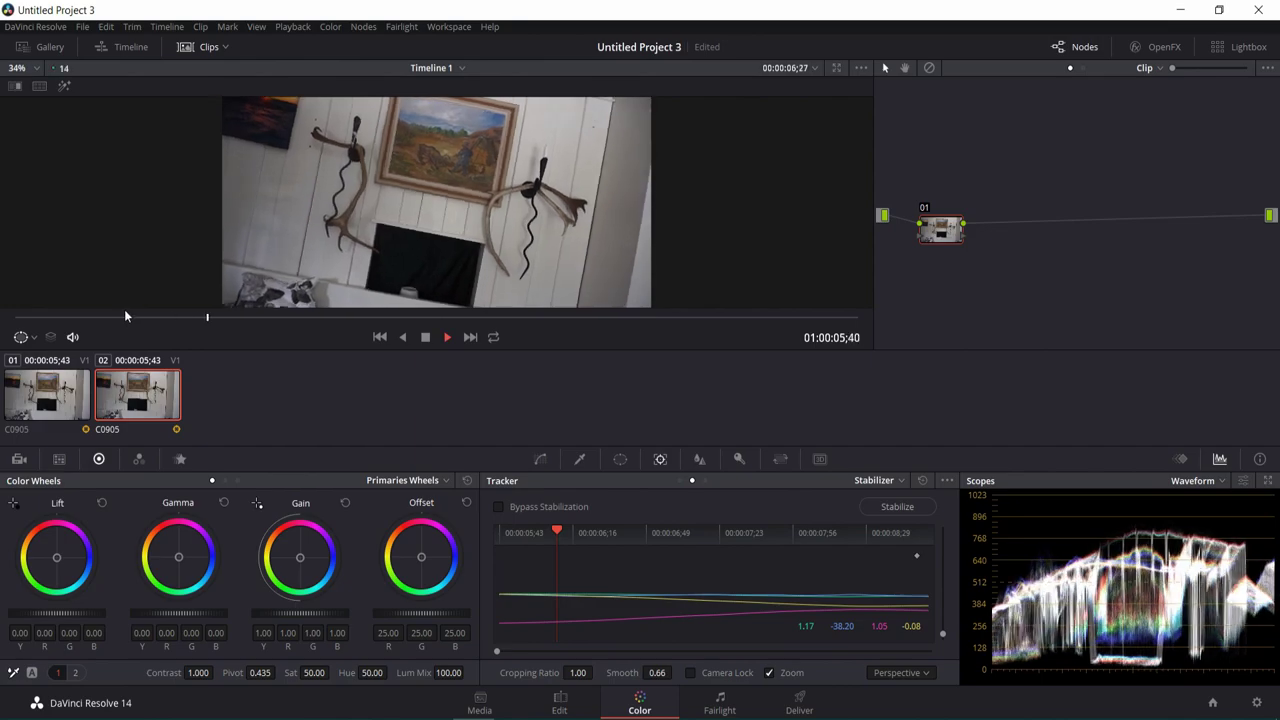
click(560, 703)
Preview the second clip full screen, then re-stabilize it at cropping ratio 0.37 and smooth 0.60
click(268, 344)
key(space)
key(ctrl+f)
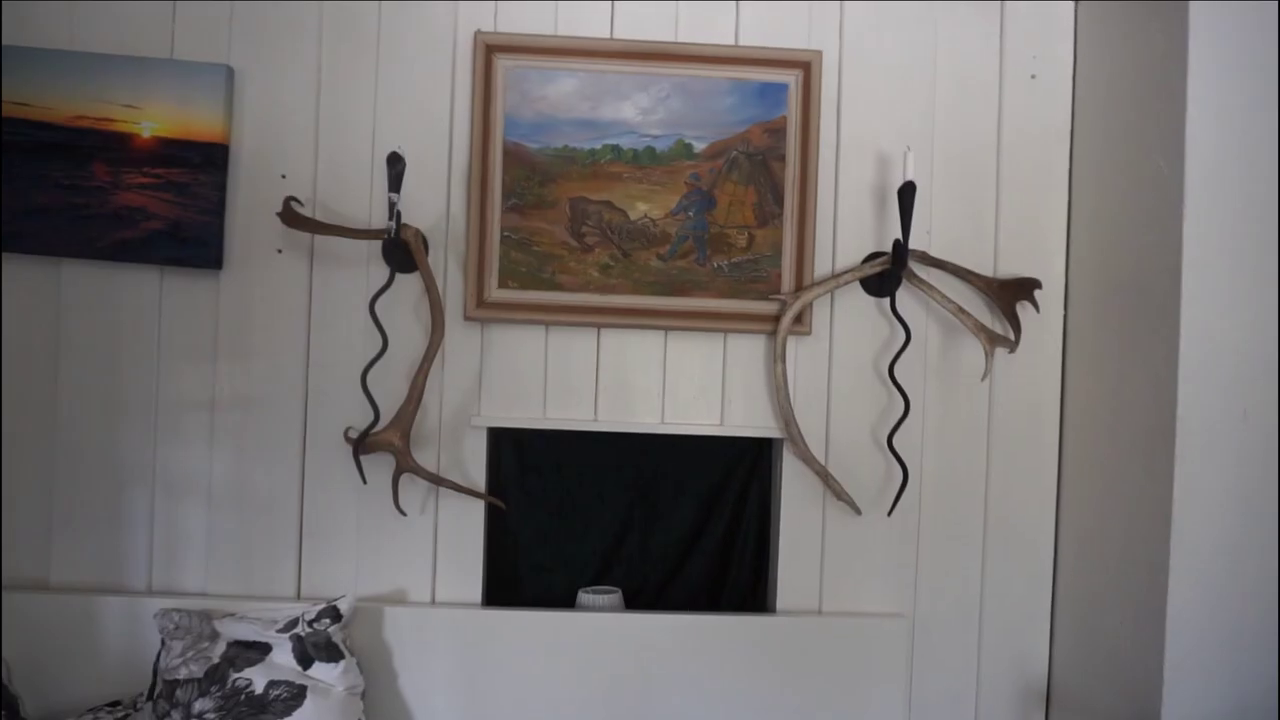
key(ctrl+f)
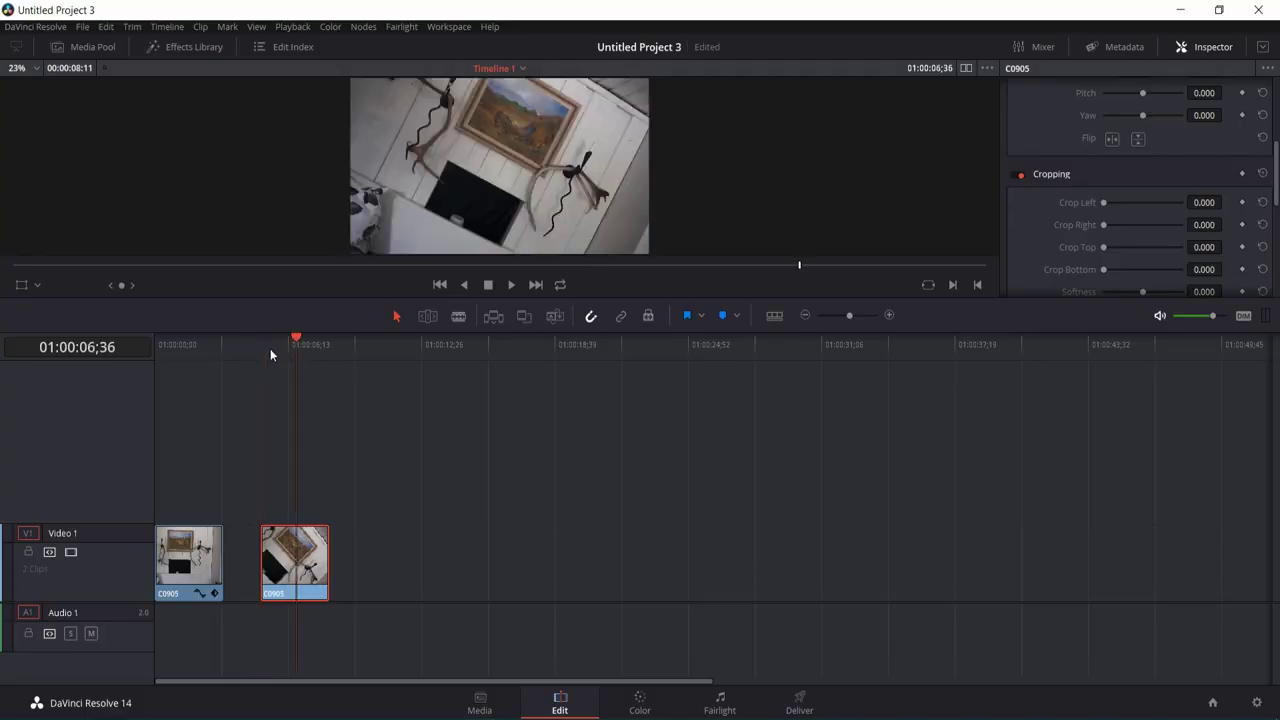
click(640, 703)
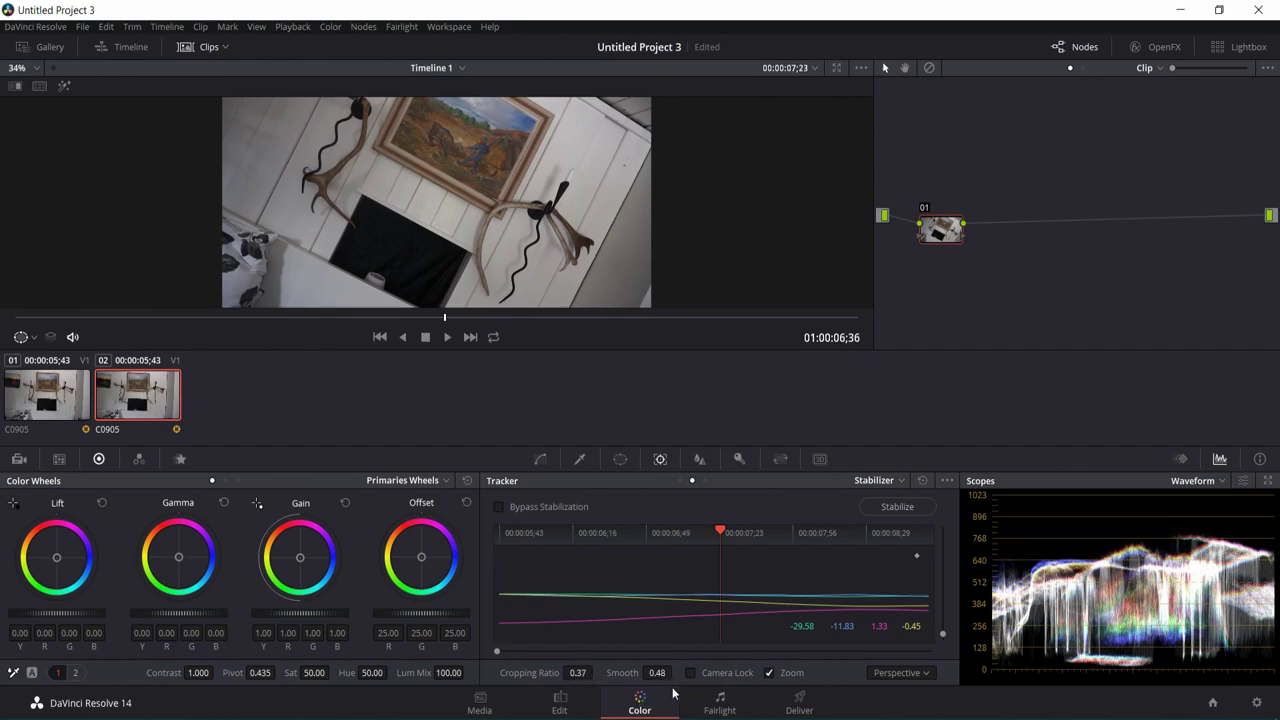
click(897, 506)
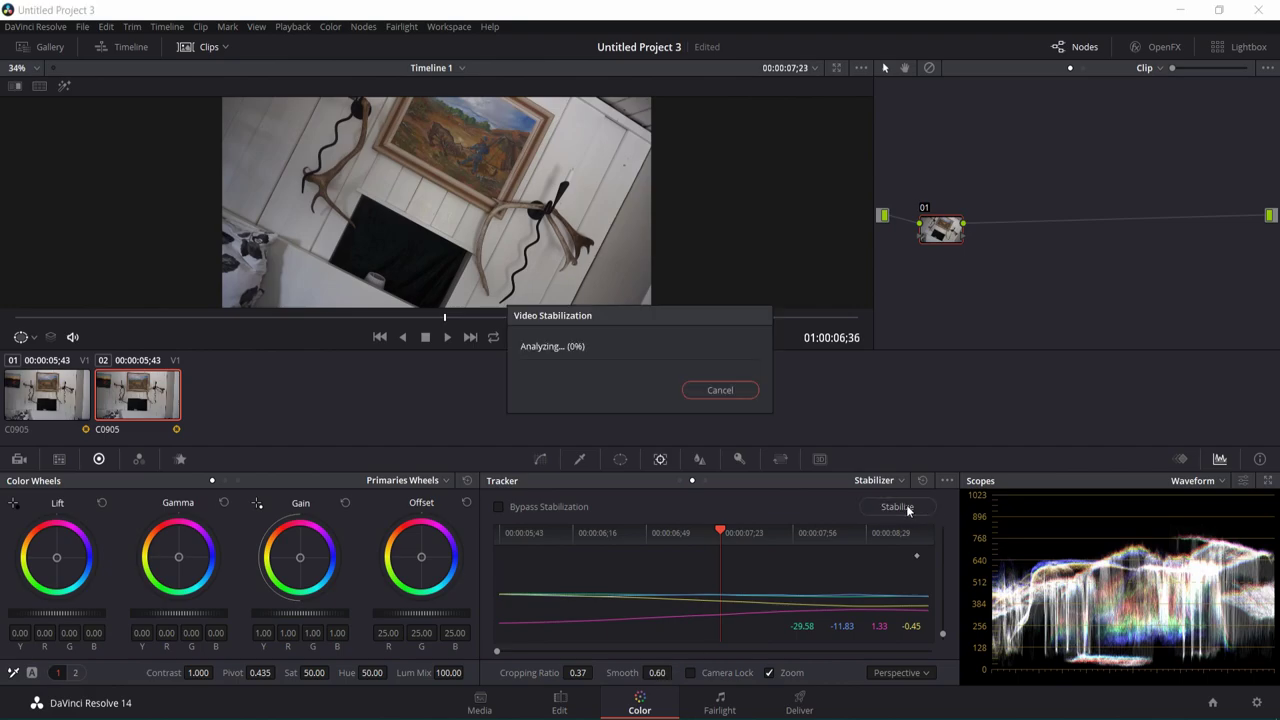
Play the re-stabilized second clip full screen from the Edit page timeline
click(595, 697)
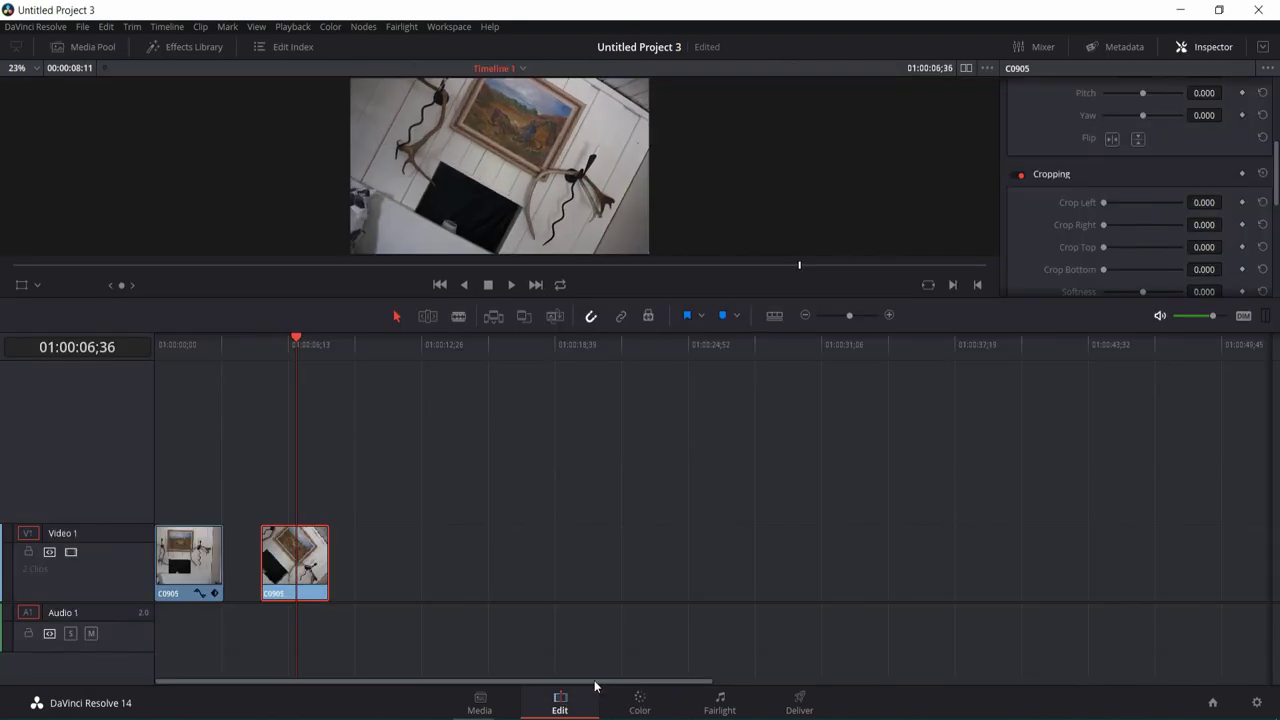
click(262, 345)
key(ctrl+f)
key(space)
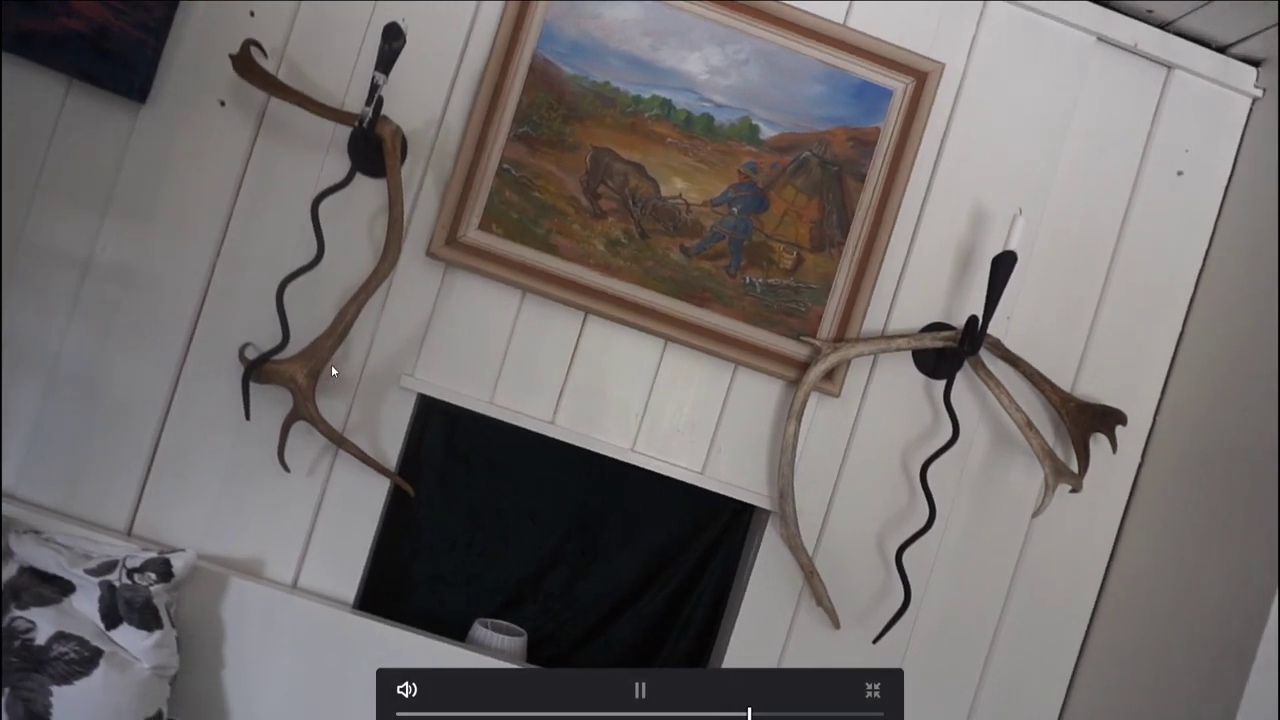
key(Escape)
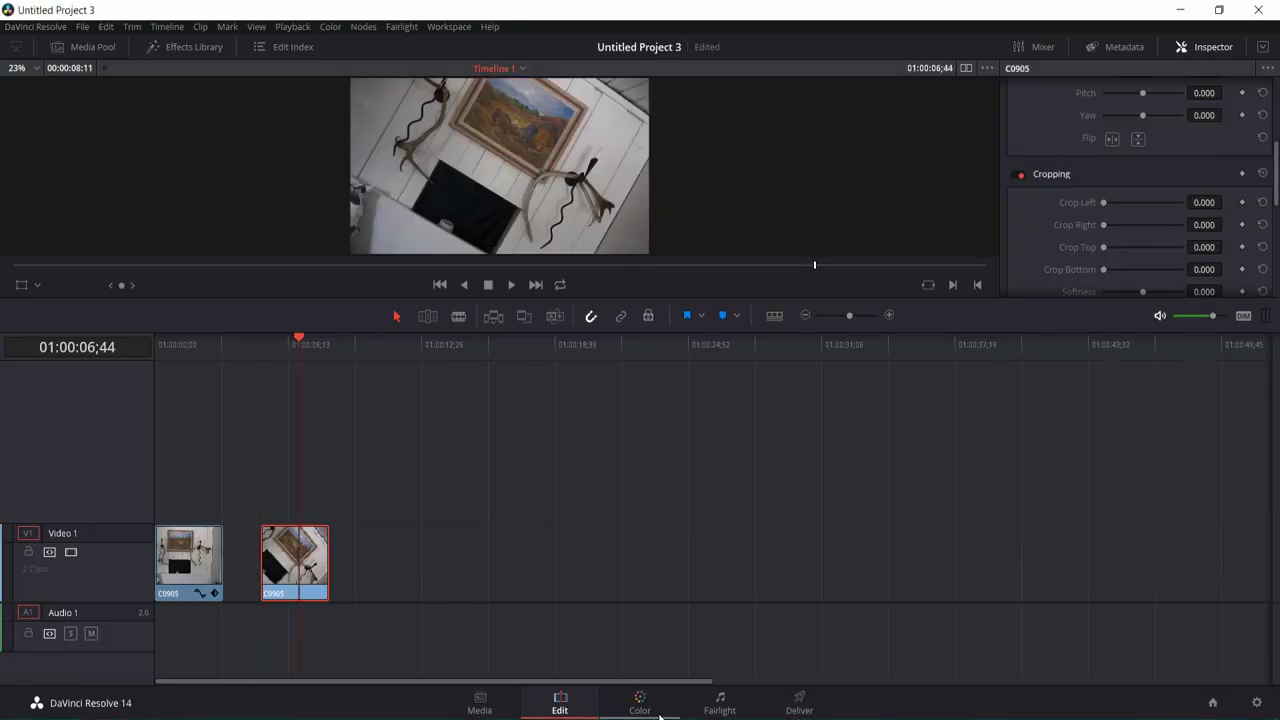
click(658, 714)
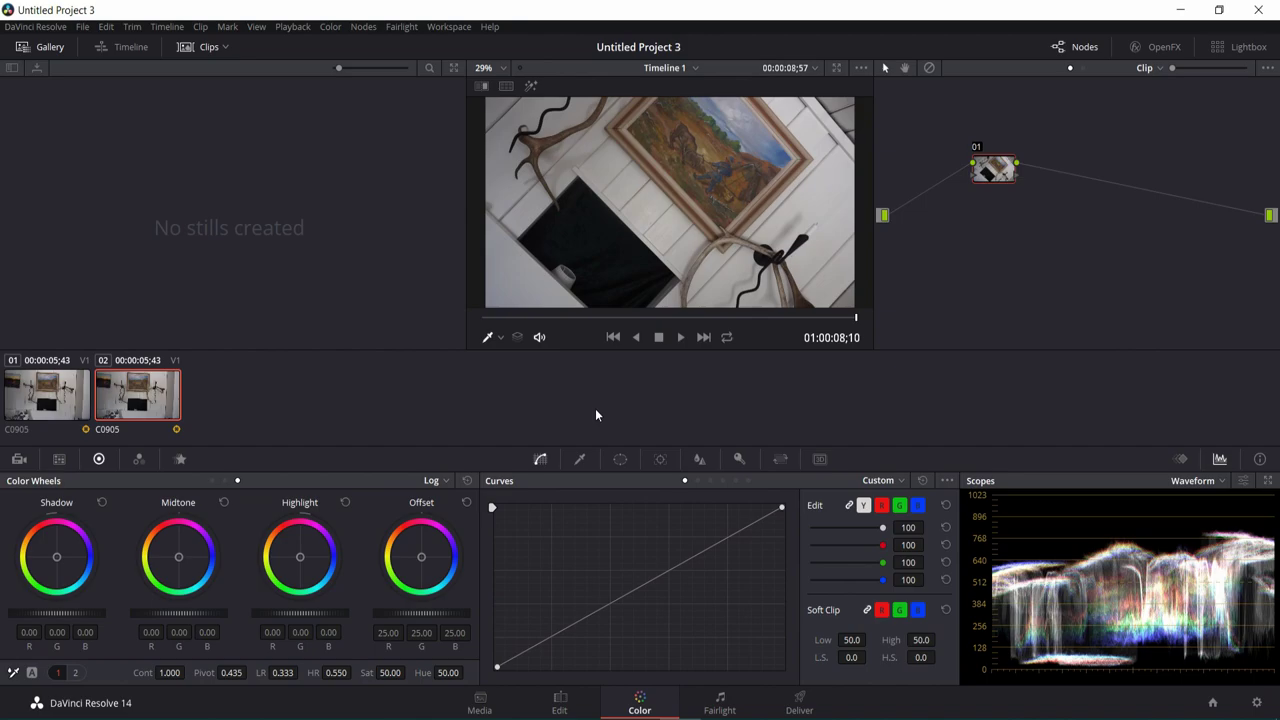
On the Deliver page, set the render format to MP4 with the H.264 codec
click(799, 702)
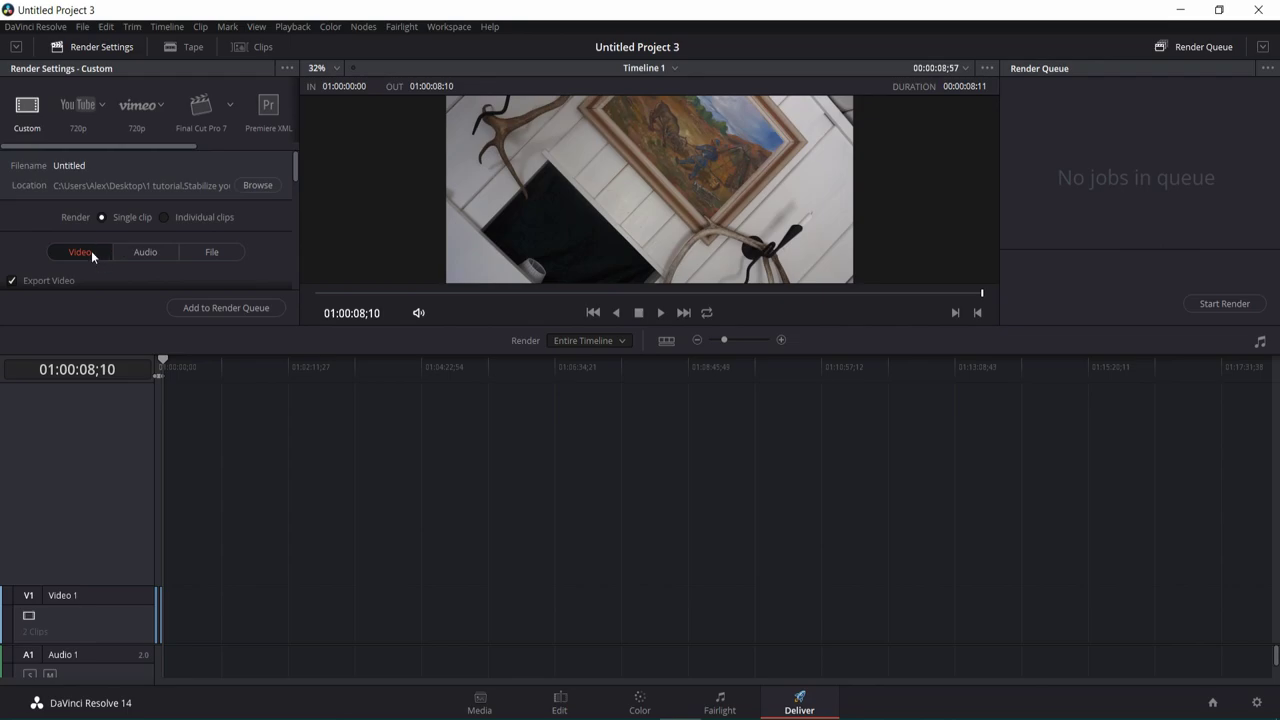
scroll(161, 221, down, 2)
click(161, 221)
click(132, 379)
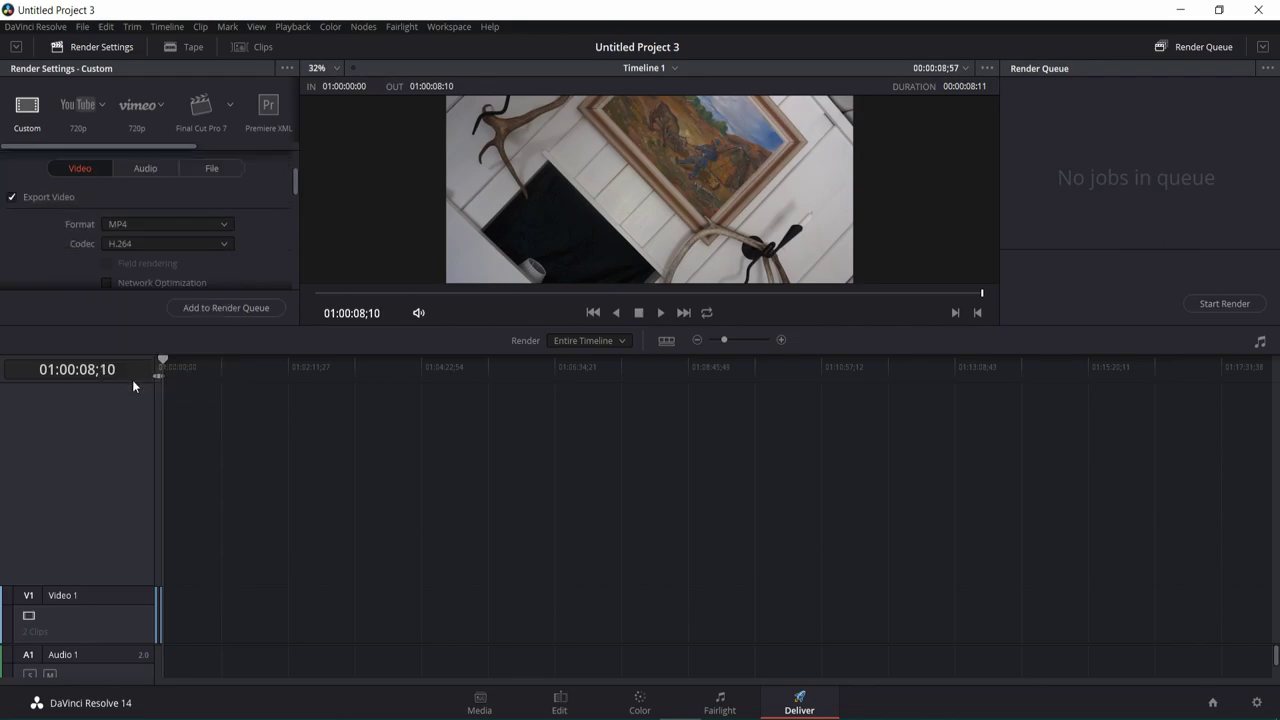
scroll(150, 220, up, 2)
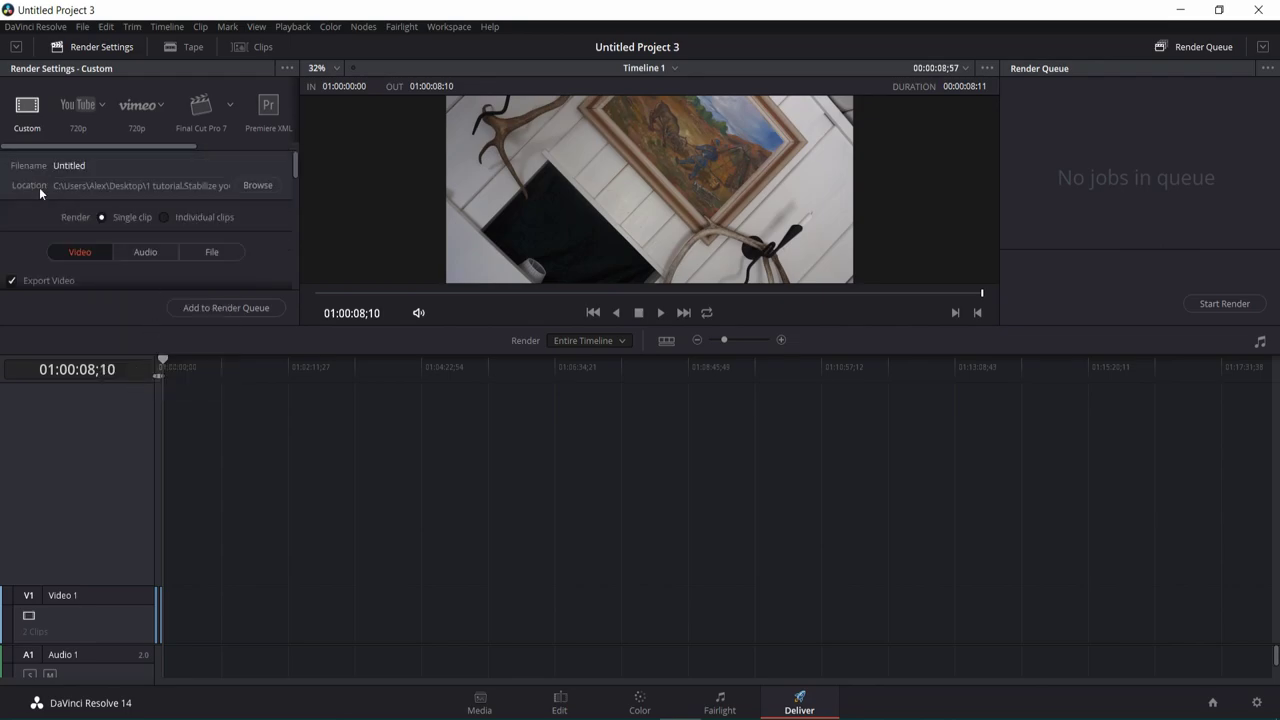
Keep the custom file name 'Untitled', queue Timeline 1 as Job 1, and check the output location
click(211, 251)
scroll(251, 224, down, 1)
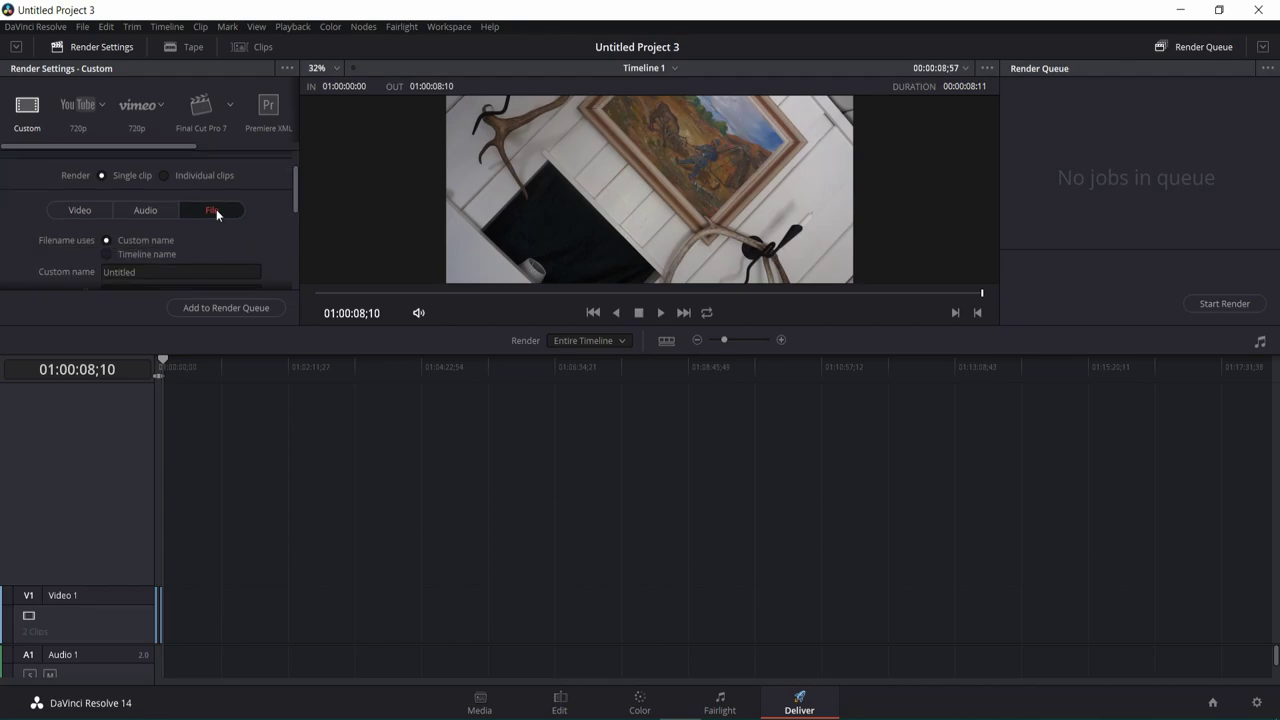
scroll(216, 209, down, 1)
double_click(119, 230)
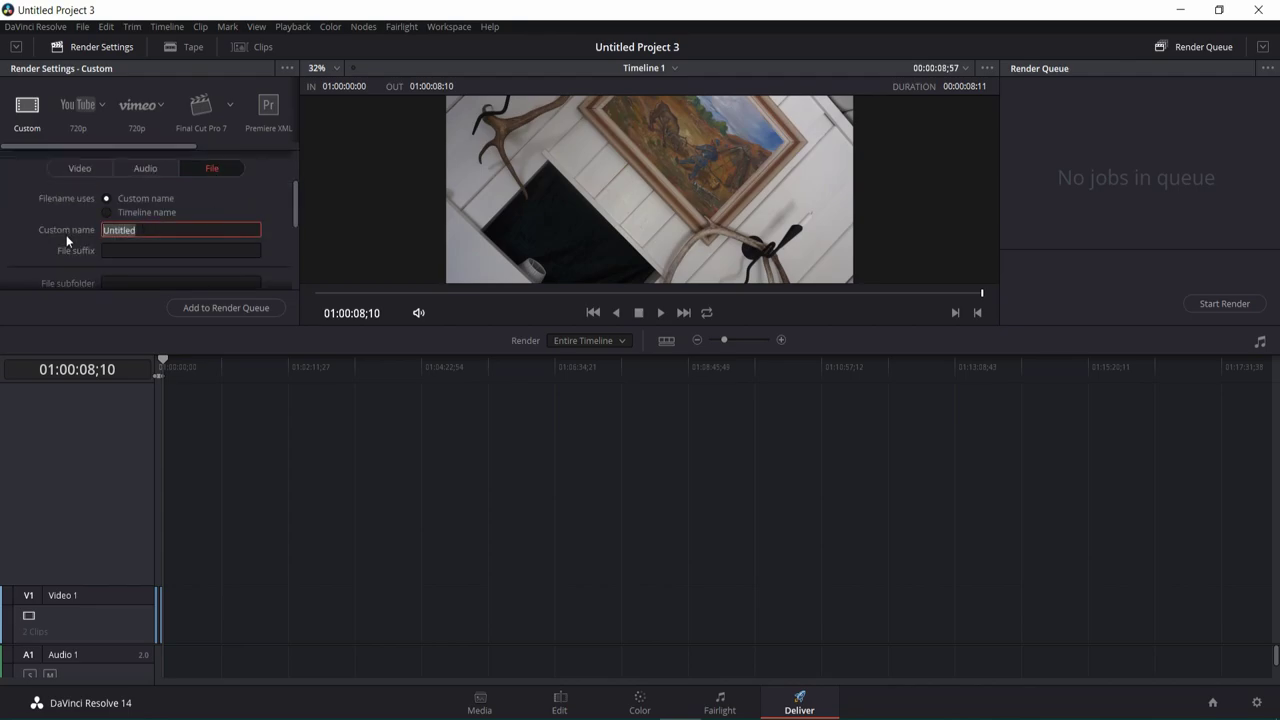
click(208, 313)
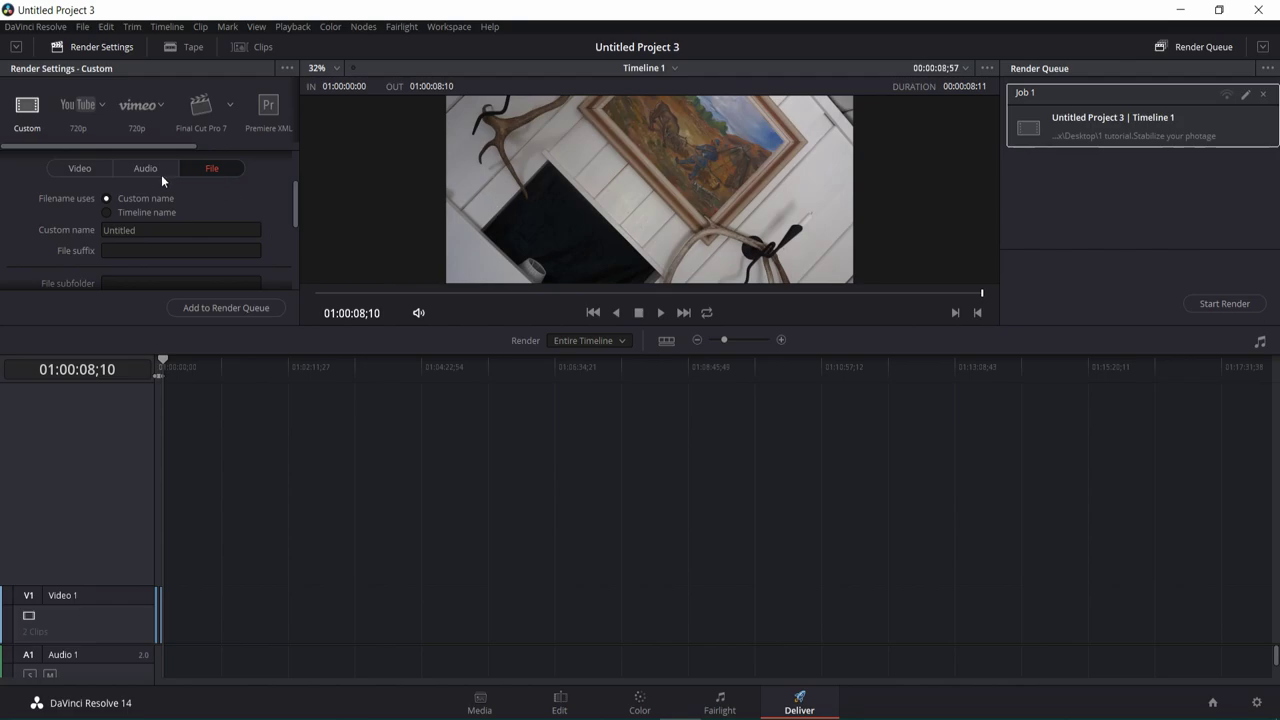
scroll(79, 168, up, 3)
click(90, 185)
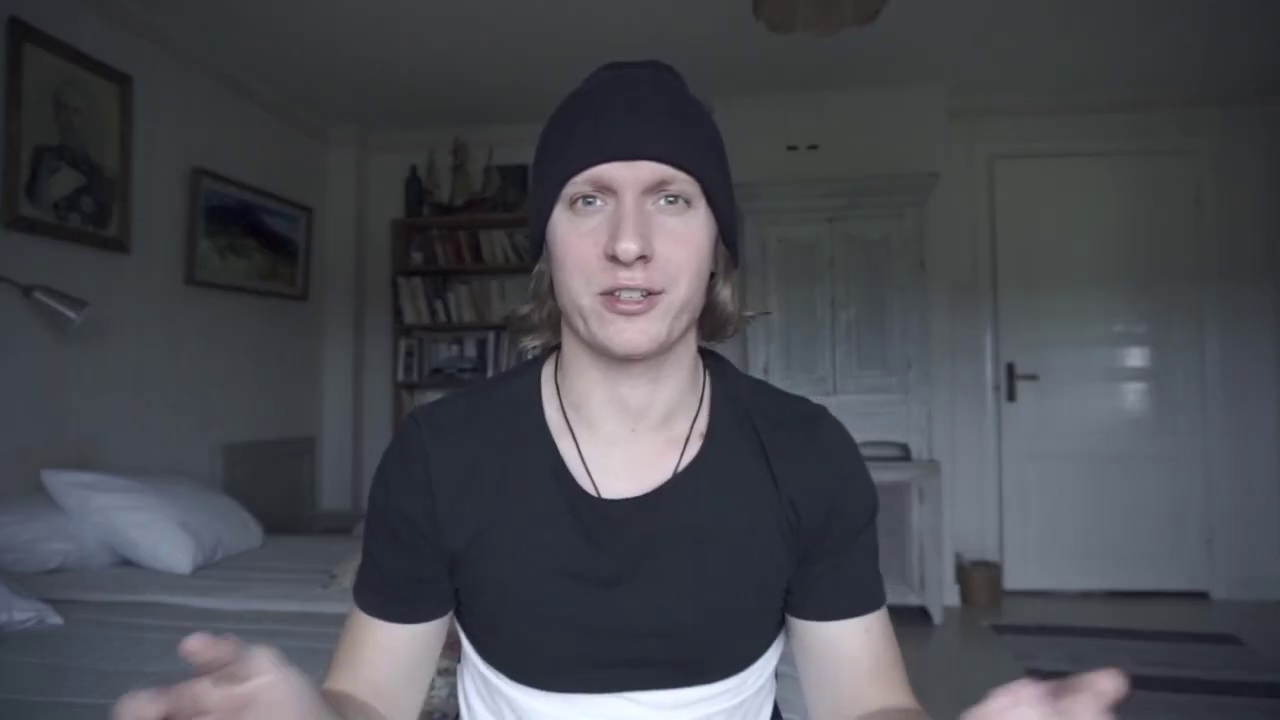